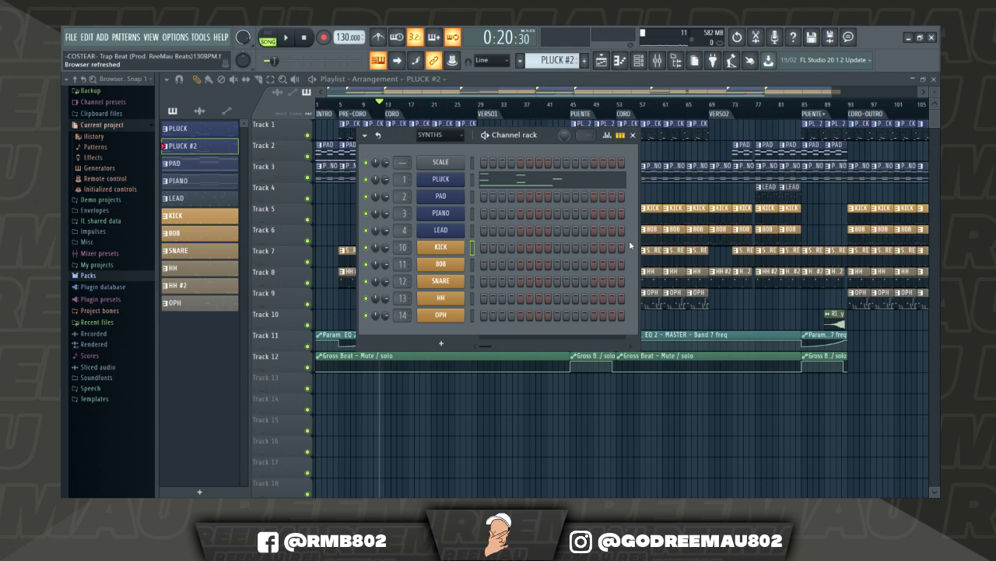
Examine the PLUCK channel's notes of the PLUCK #2 pattern in the piano roll, then return to the full playlist
left_click_drag(559, 138, 521, 129)
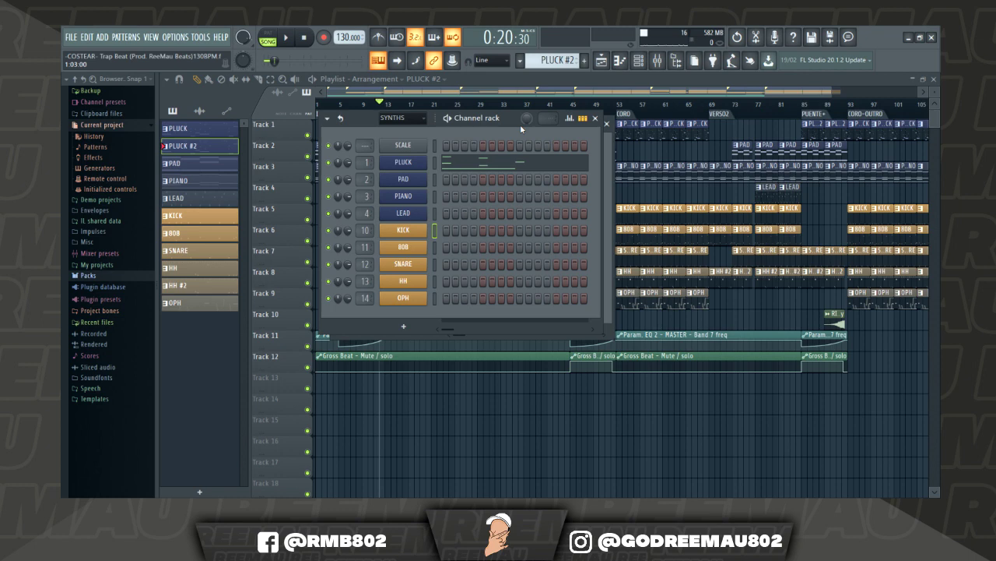
left_click_drag(521, 129, 601, 254)
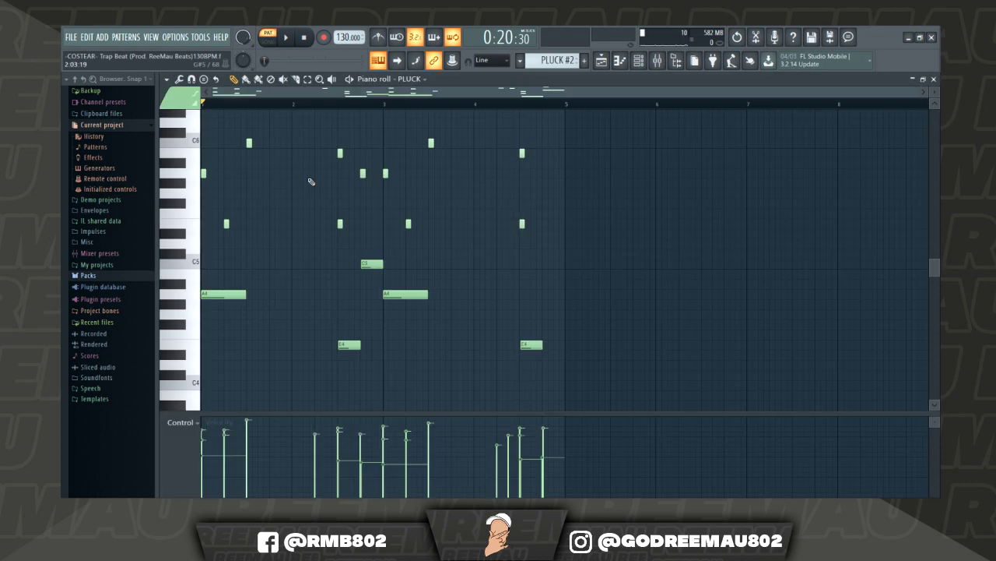
key("F6")
left_click_drag(495, 129, 462, 131)
key("space")
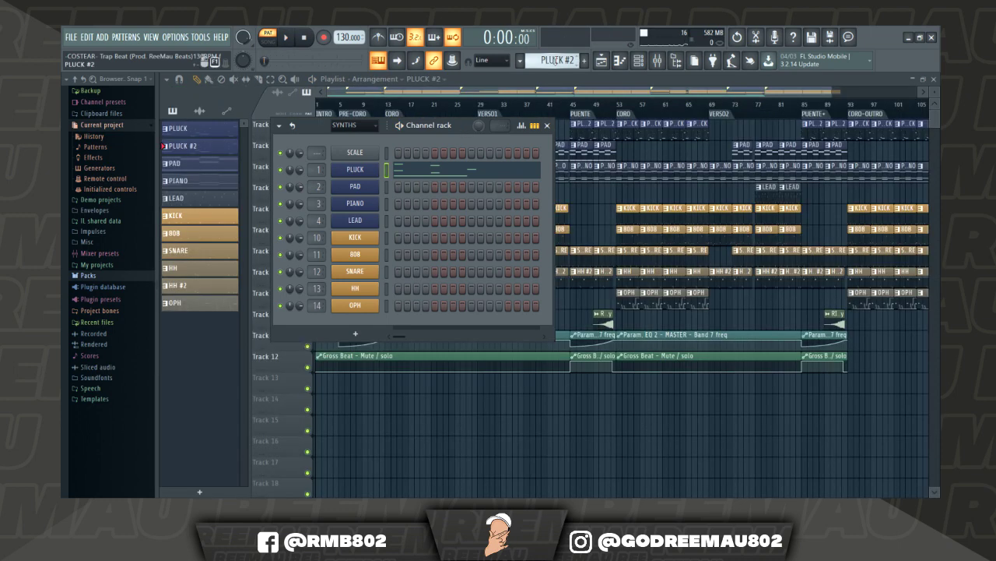
left_click(480, 107)
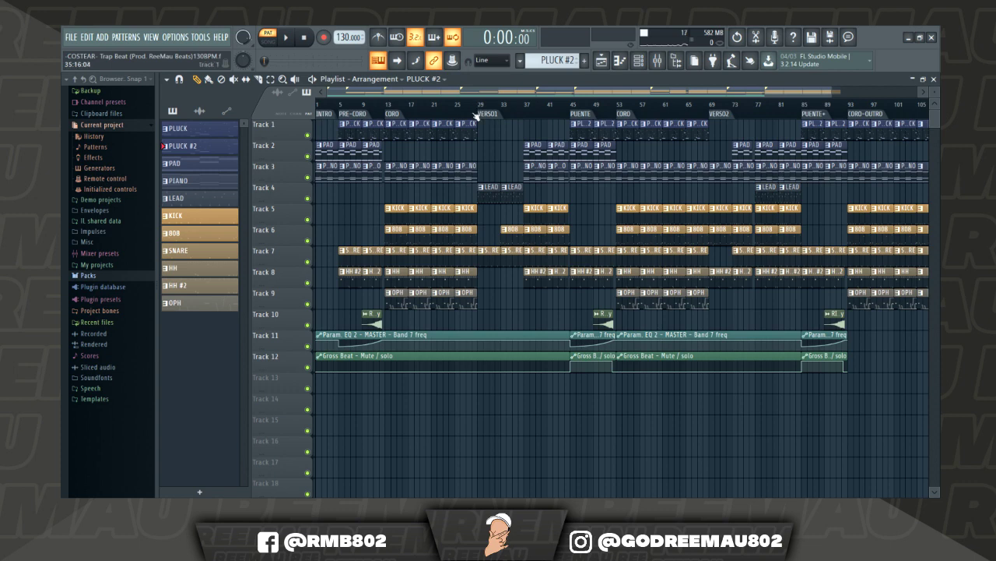
Examine the notes of the PAD, PIANO and LEAD patterns one after another in the piano roll
key("F6")
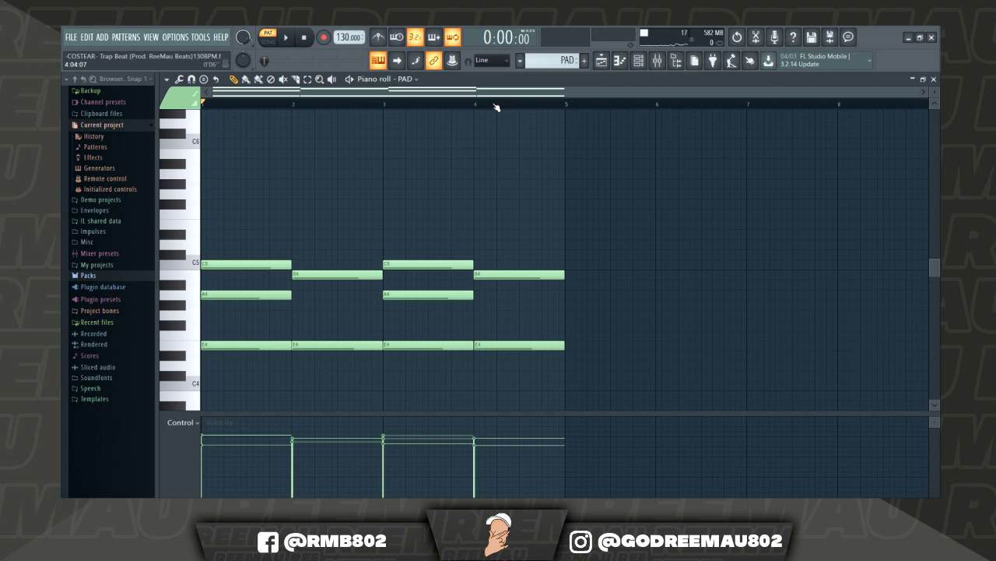
key("F6")
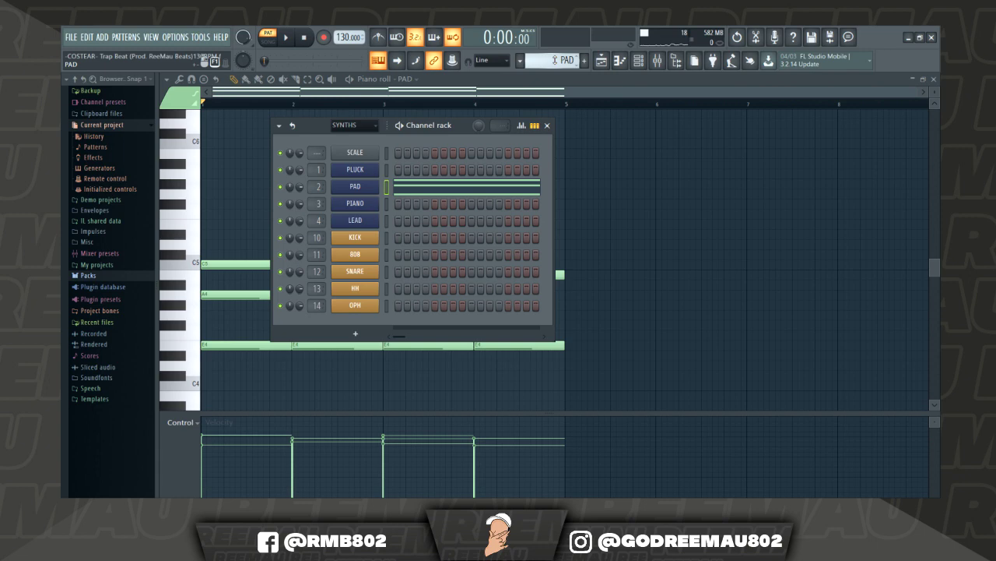
scroll(555, 60, "down", 1)
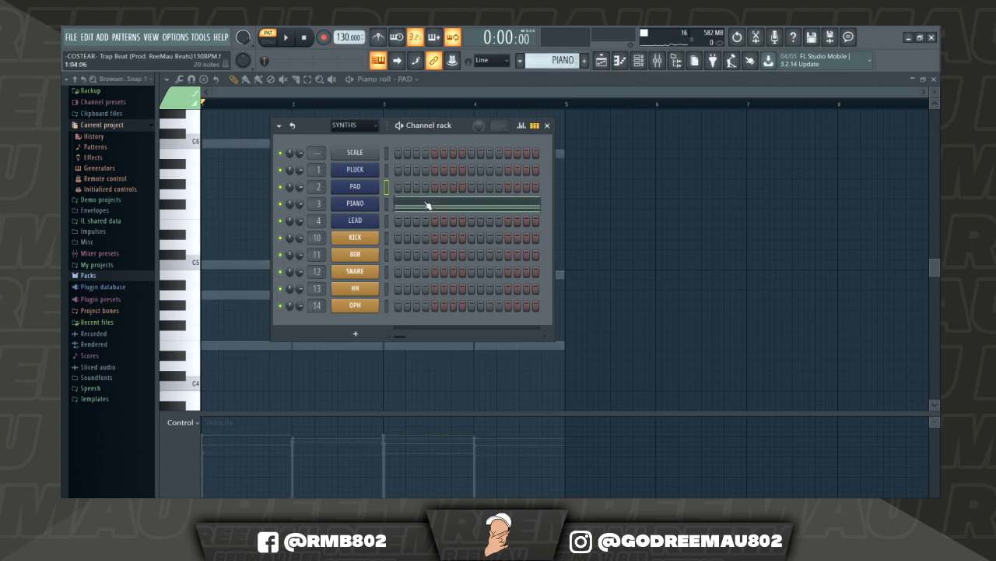
left_click(428, 206)
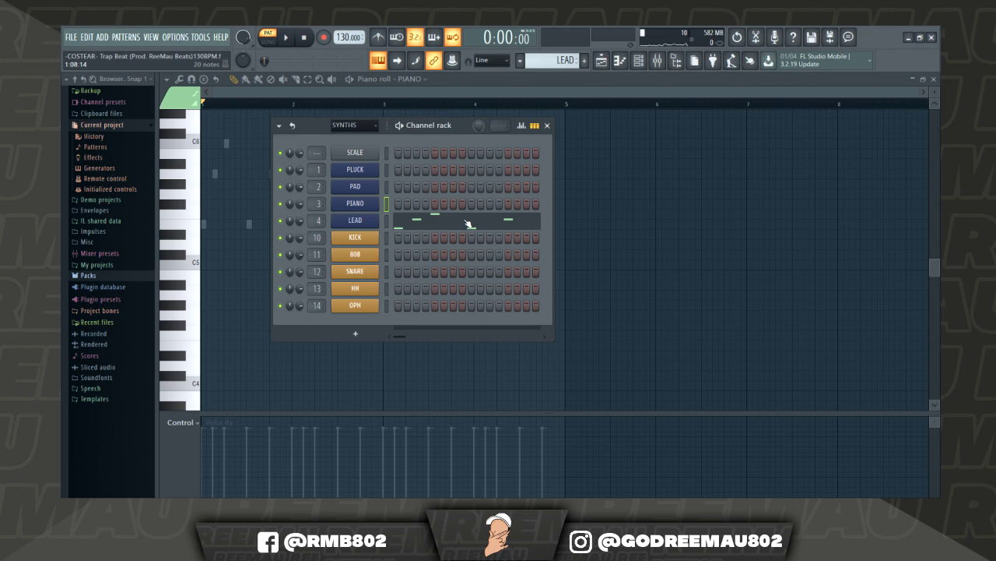
left_click(468, 224)
scroll(438, 270, "up", 2)
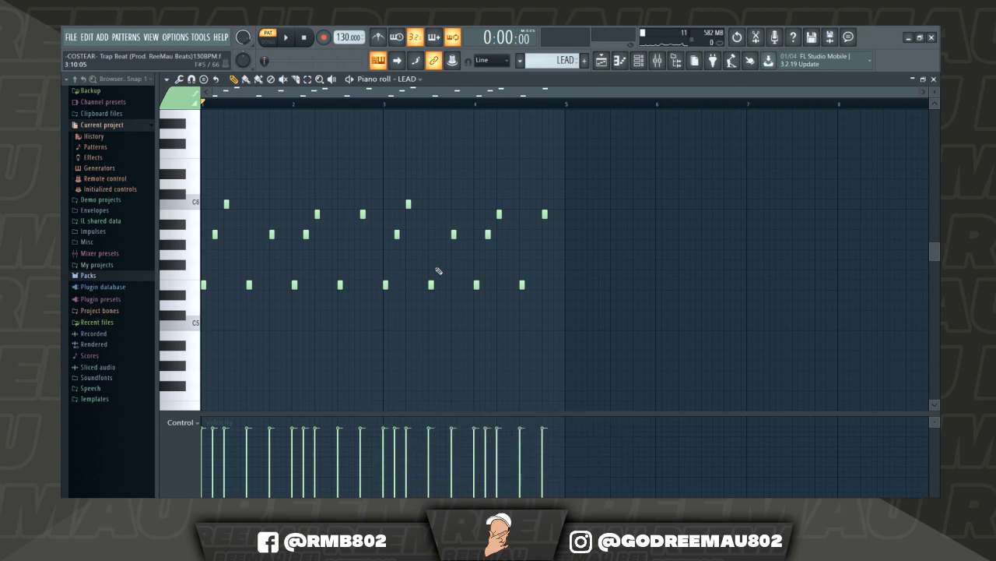
key("space")
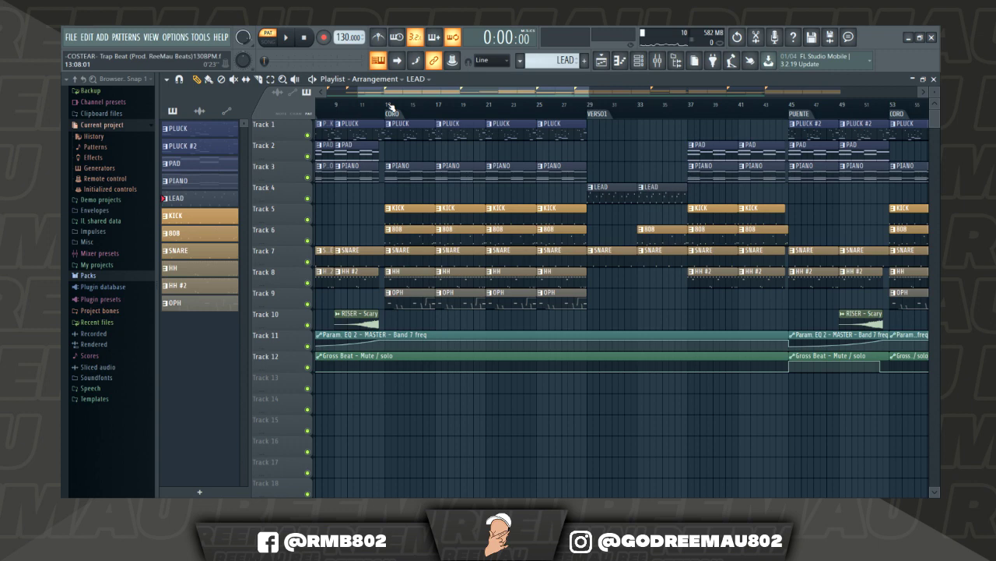
Select bars 13 to 16 of the CORO section as the loop range and copy a PAD clip to bar 13 on Track 2
scroll(390, 107, "up", 2)
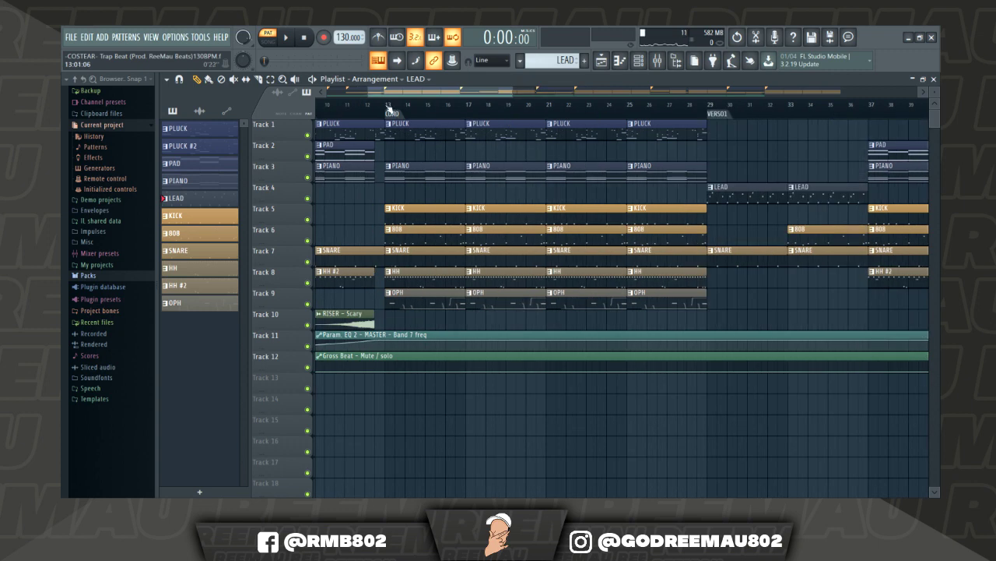
left_click_drag(388, 109, 486, 113)
left_click_drag(484, 113, 467, 113)
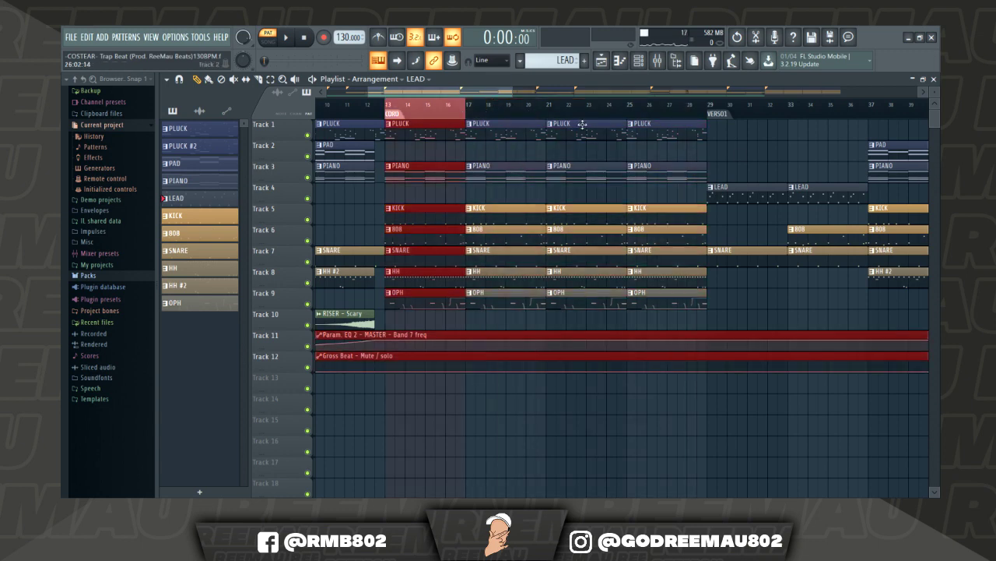
left_click(797, 159, "ctrl")
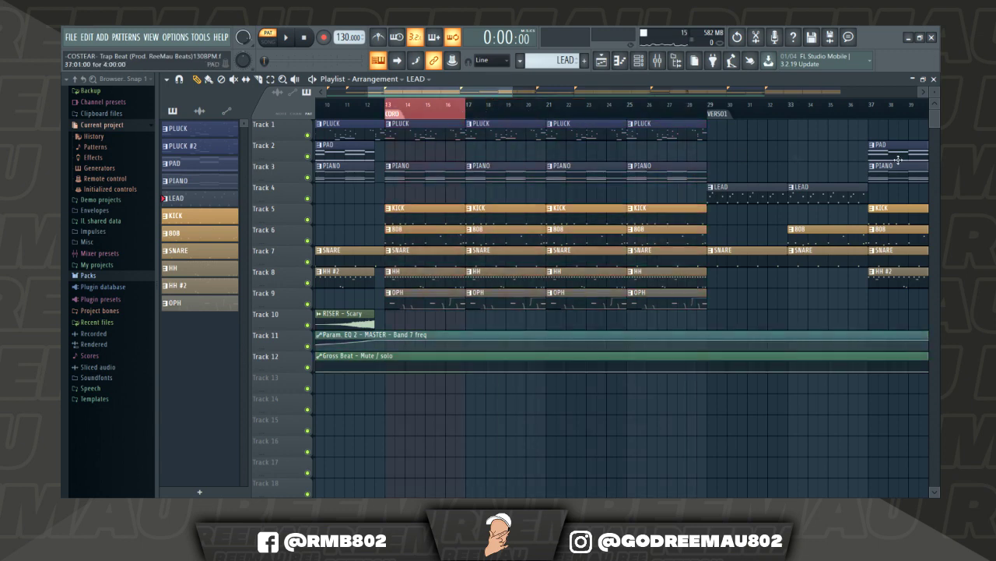
left_click_drag(899, 160, 415, 154, "shift")
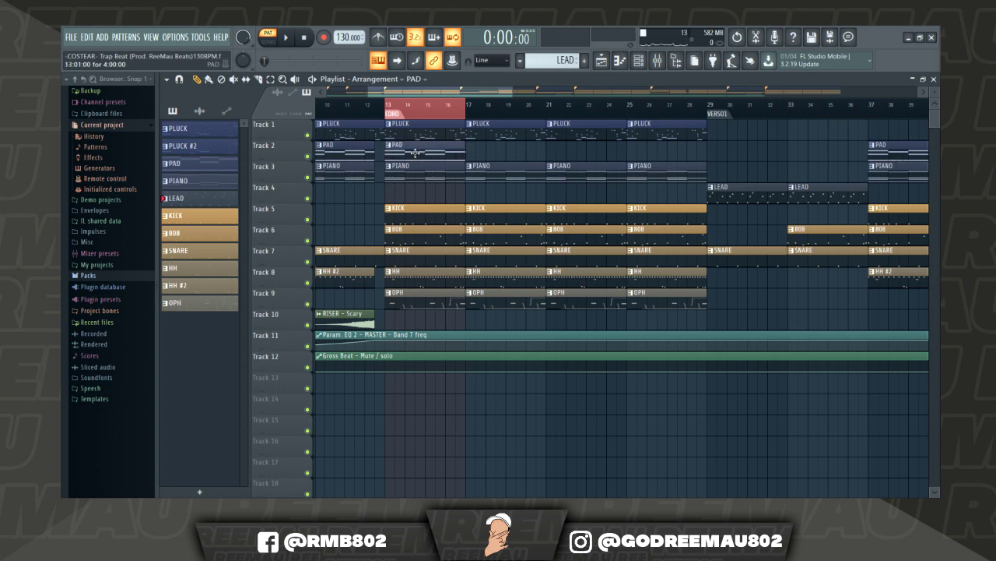
Mute the drum tracks 5 to 9 and play the CORO loop from bar 13 to hear only the melodic clips
left_click(307, 303)
left_click(307, 282)
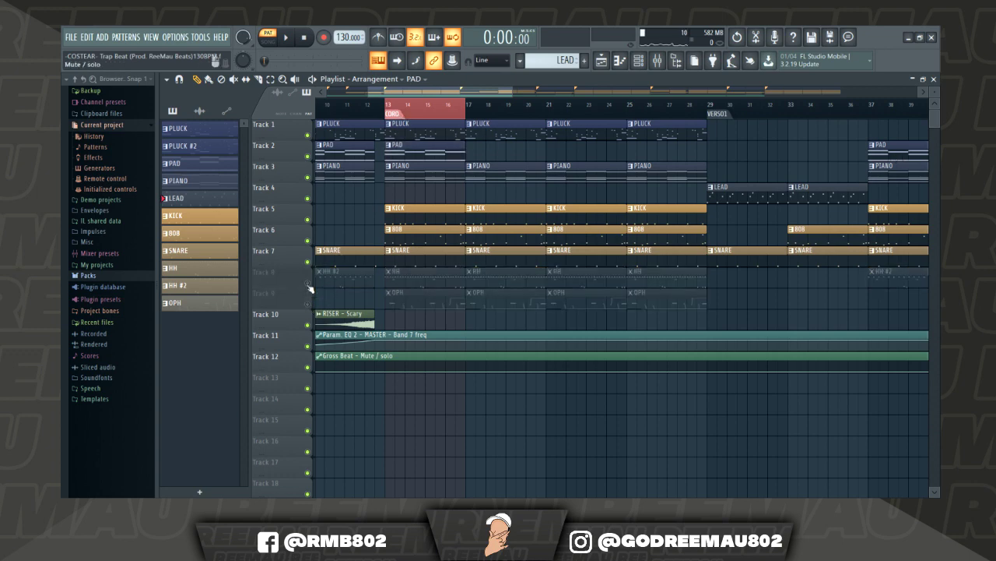
left_click(308, 261)
left_click(308, 240)
left_click(307, 220)
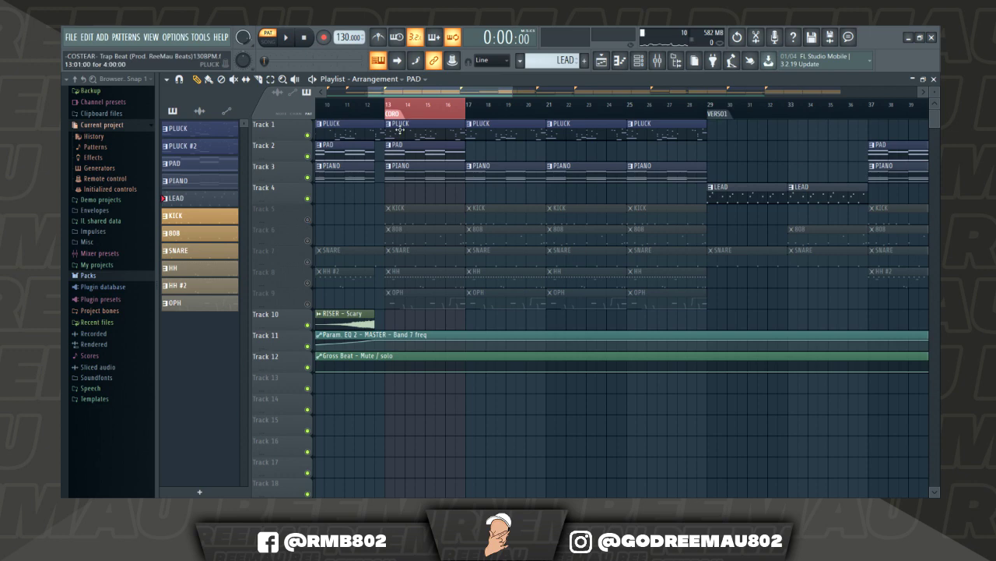
left_click(388, 105)
scroll(388, 106, "up", 2)
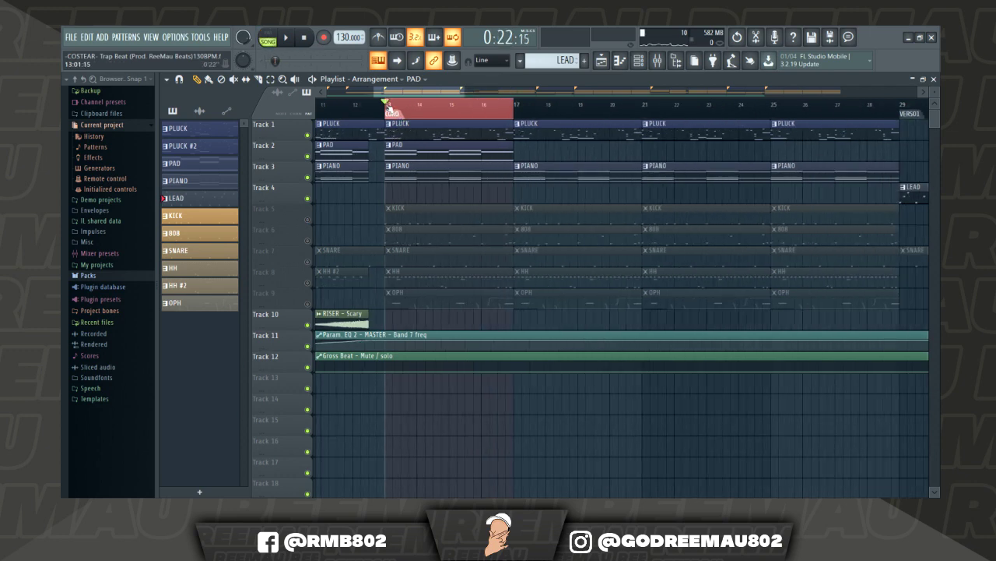
scroll(388, 106, "up", 2)
key("space")
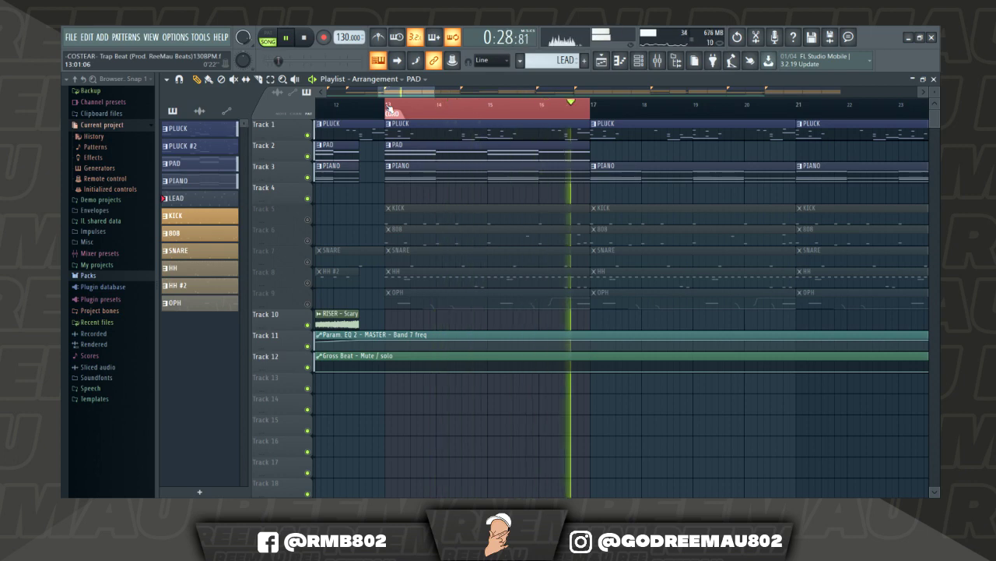
key("space")
Copy a LEAD clip to bar 13 on Track 4 and listen to the loop with Track 1 temporarily muted
scroll(389, 109, "down", 5)
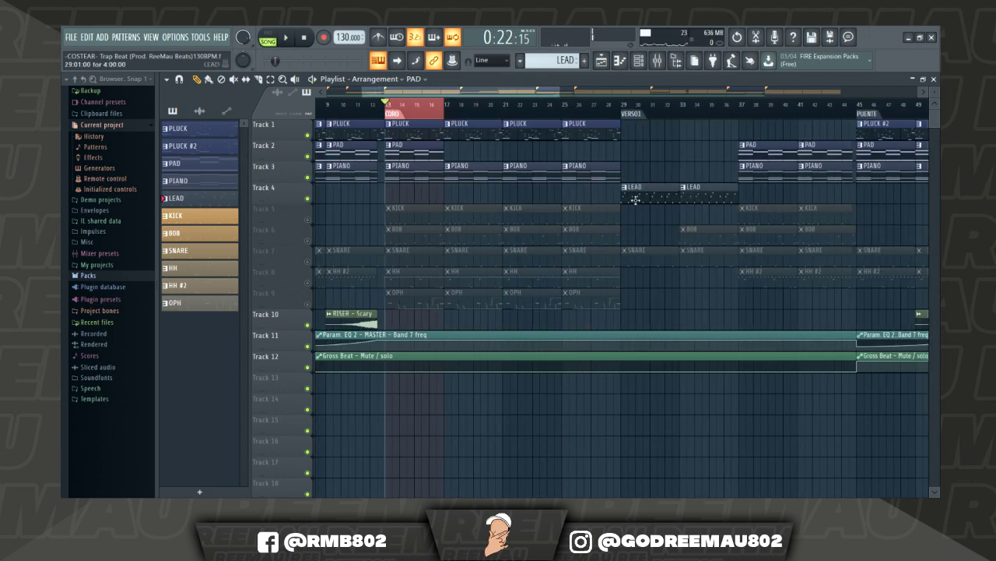
left_click_drag(658, 196, 429, 206)
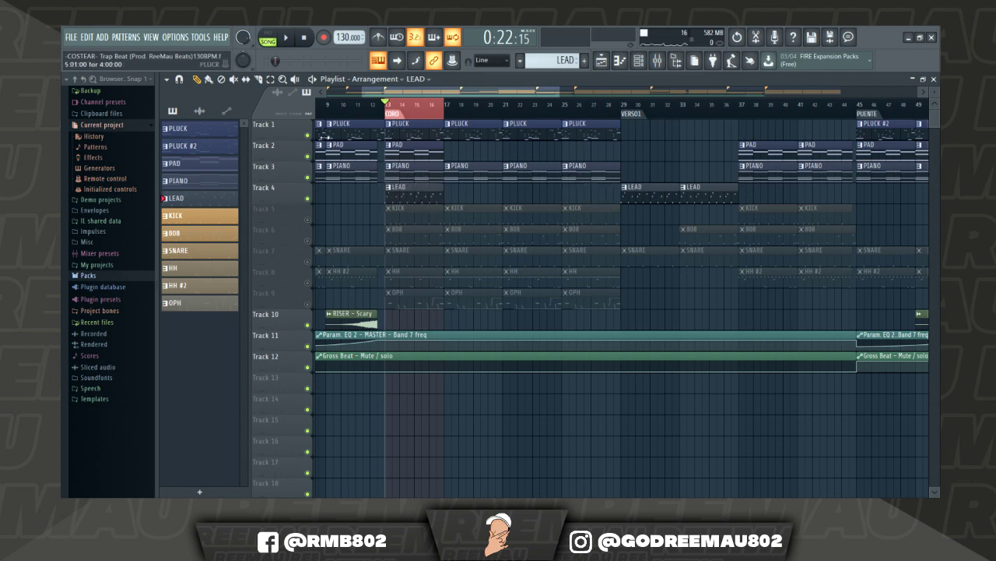
left_click(309, 136)
key("space")
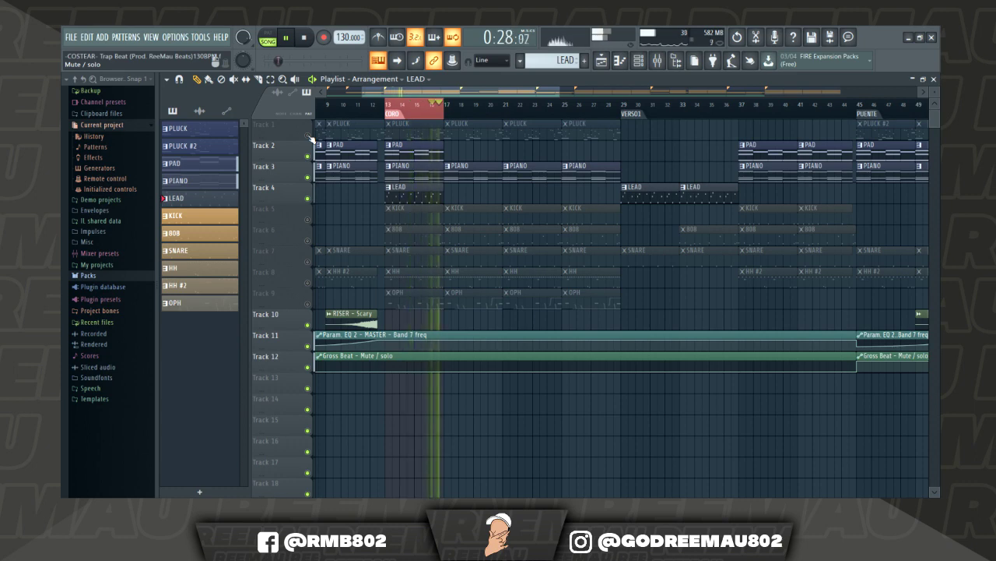
left_click(308, 135)
key("space")
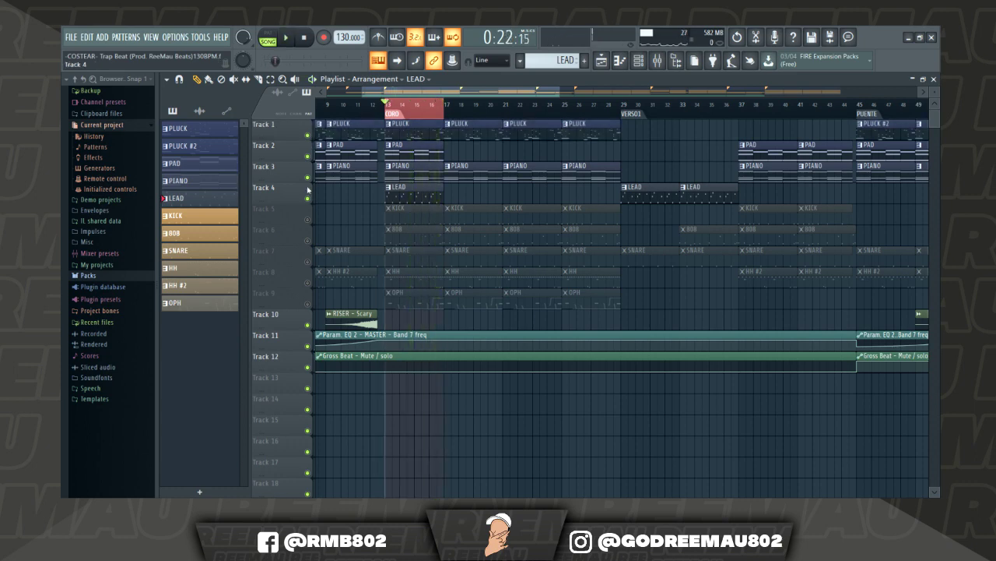
Unmute all drum tracks and delete the copied LEAD clip at bar 13 on Track 4
right_click(308, 198)
right_click(308, 198)
right_click(401, 193)
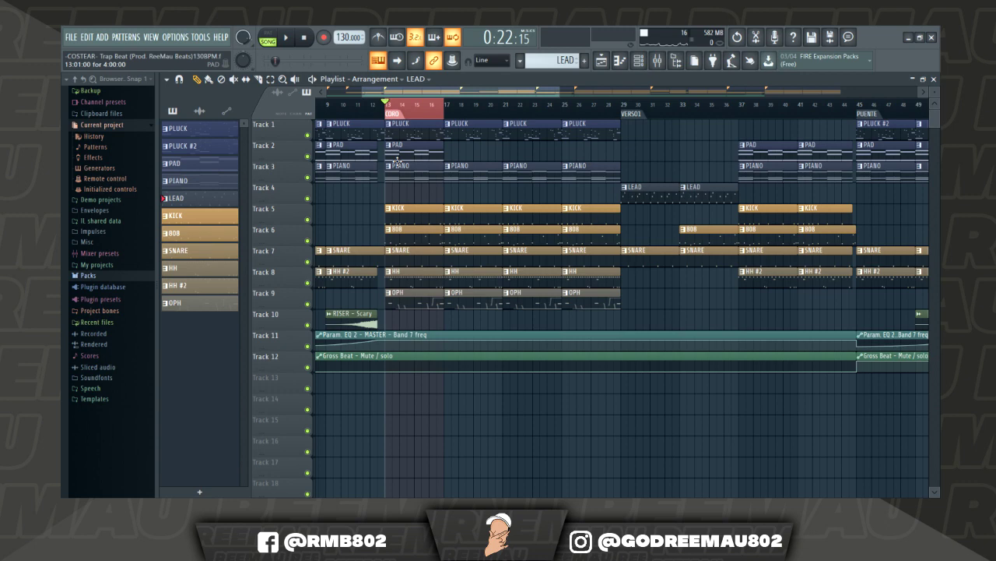
Mute the melodic tracks 1 to 4 in the playlist
scroll(436, 167, "right", 6)
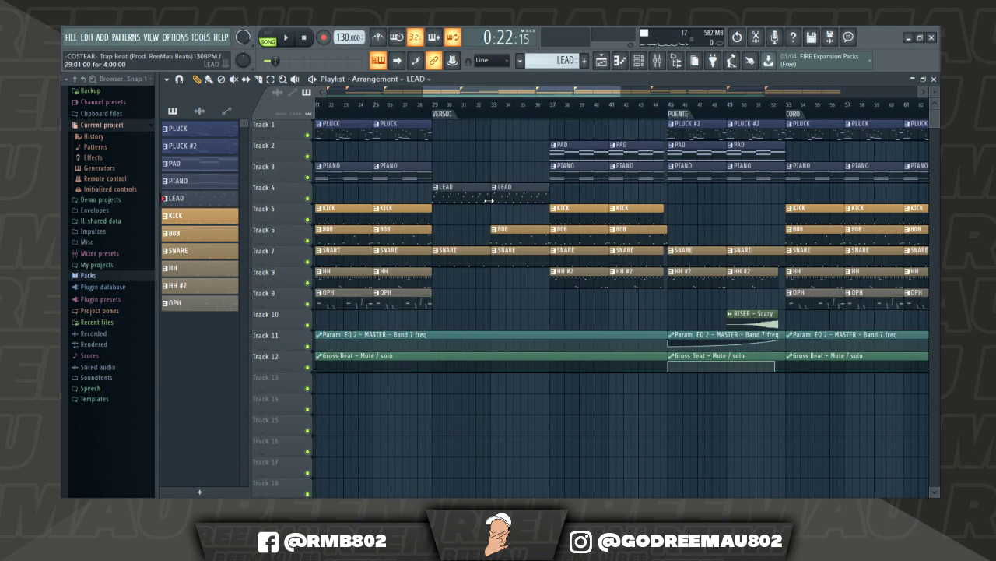
scroll(475, 106, "down", 4)
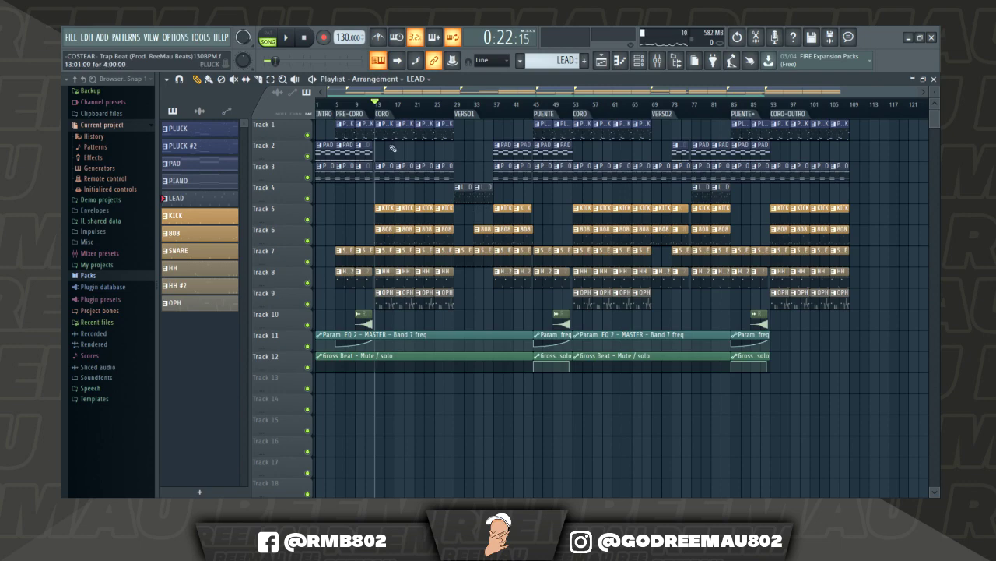
scroll(383, 105, "up", 2)
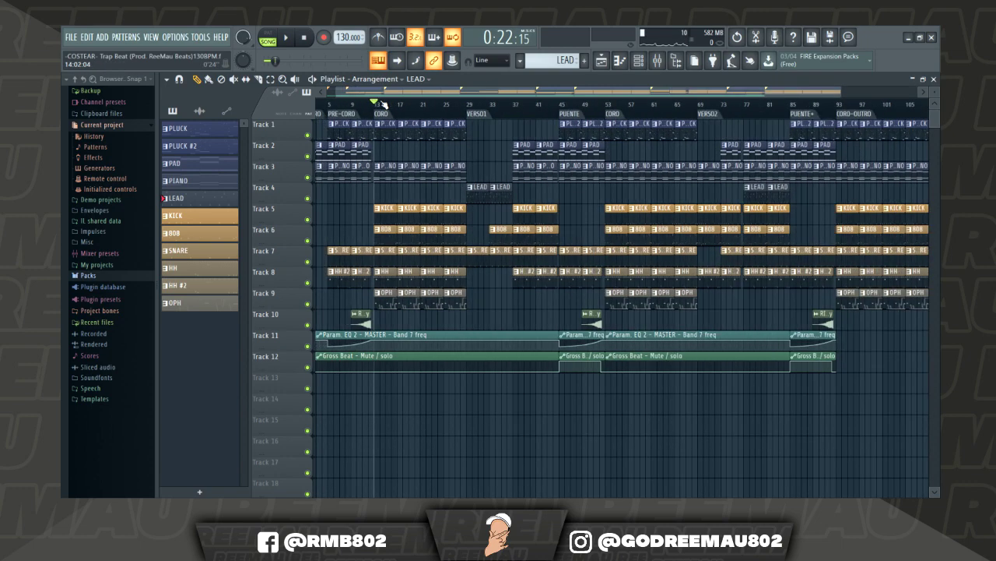
left_click_drag(359, 94, 351, 95)
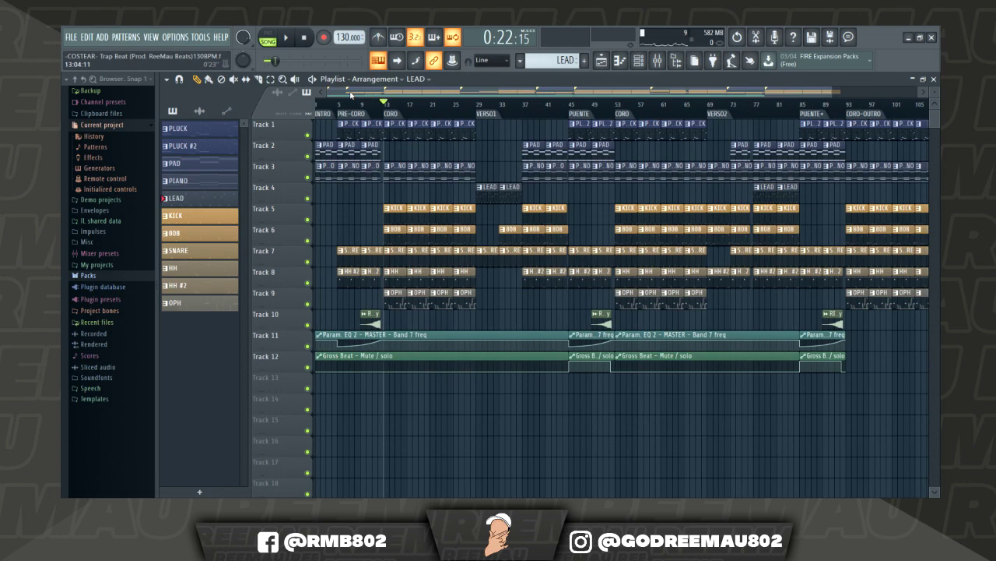
scroll(381, 104, "up", 6)
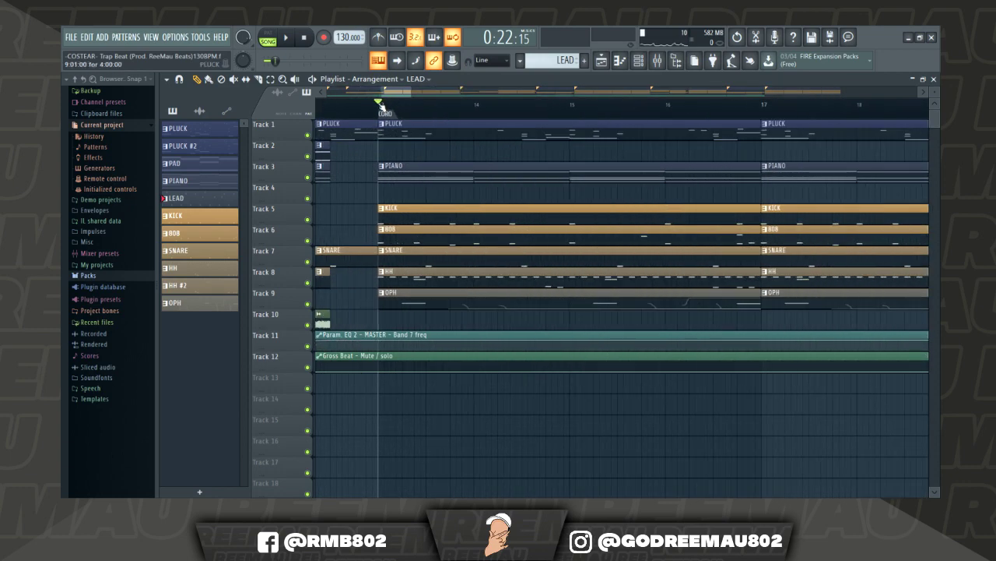
left_click(308, 198)
left_click(308, 178)
left_click(308, 157)
left_click(308, 134)
Select bars 13 to 16 of the CORO section as the playback loop range
scroll(384, 107, "up", 3)
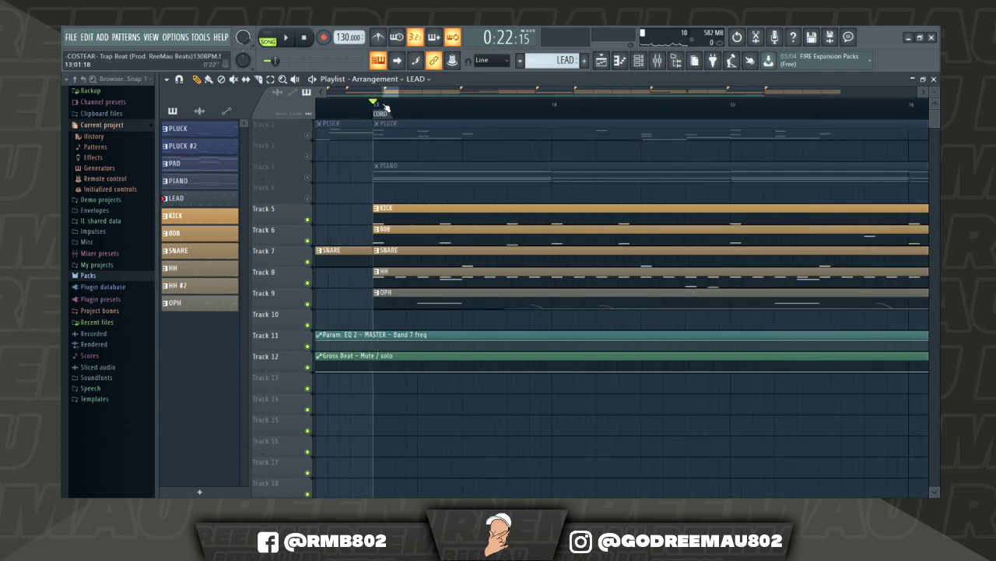
scroll(385, 109, "down", 2)
left_click_drag(384, 104, 697, 117)
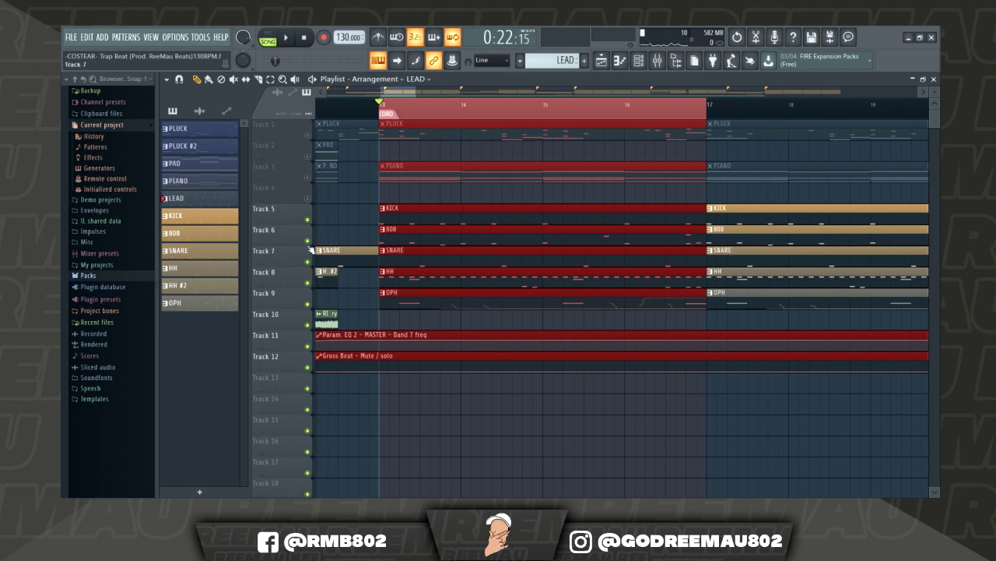
Mute Tracks 6 to 9 and play the loop to hear the KICK on Track 5 alone
left_click_drag(308, 303, 308, 239)
scroll(382, 106, "up", 2)
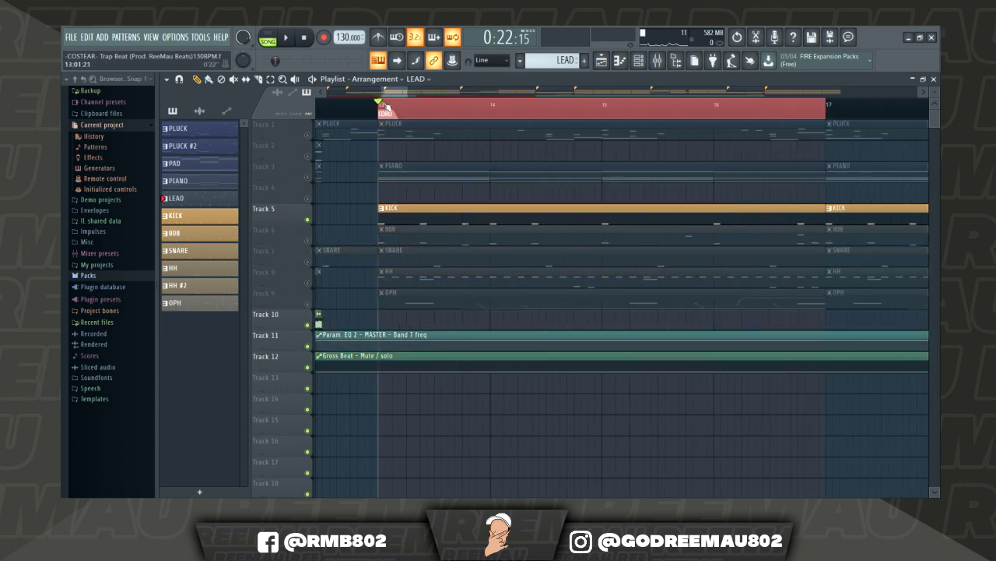
scroll(382, 106, "down", 1)
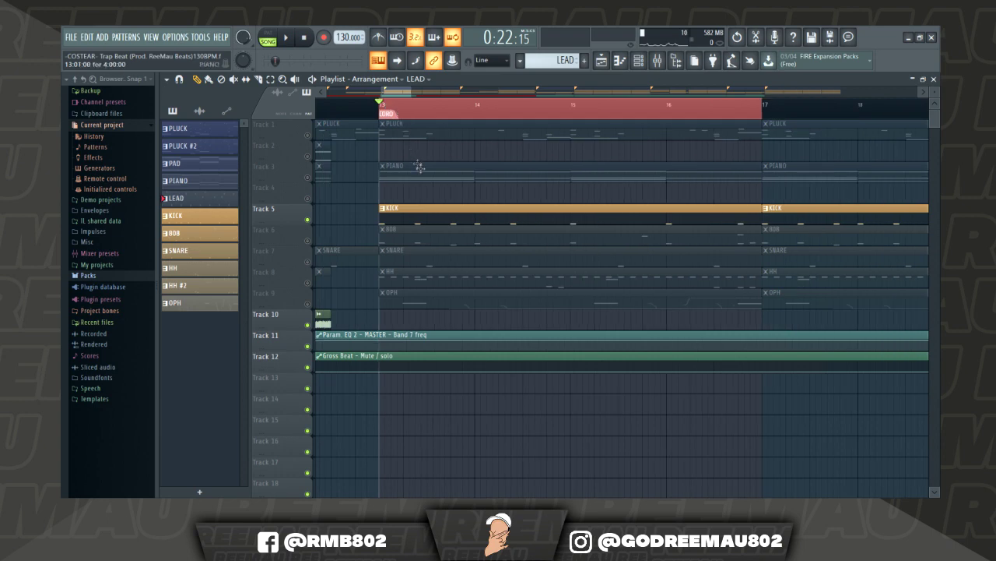
key("space")
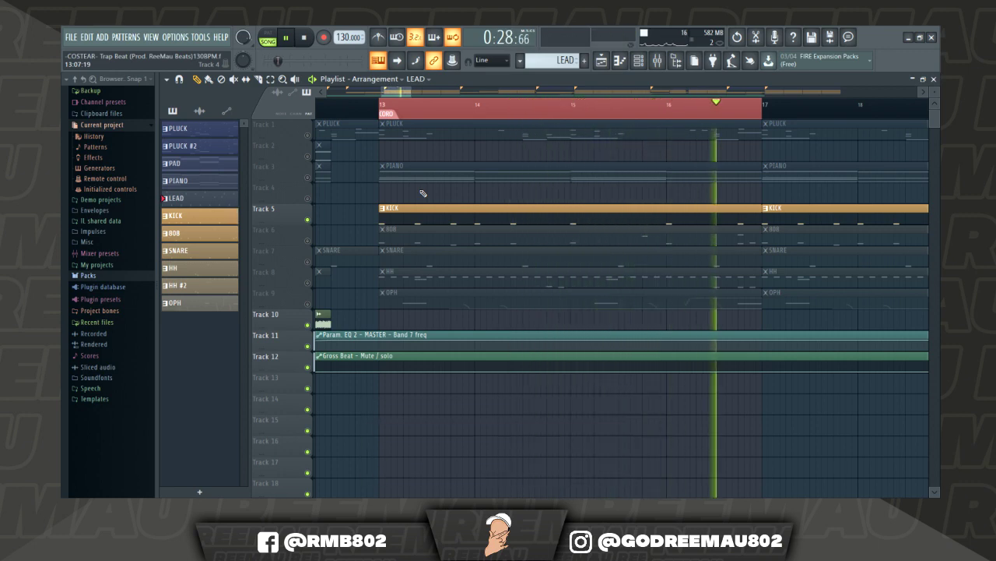
key("space")
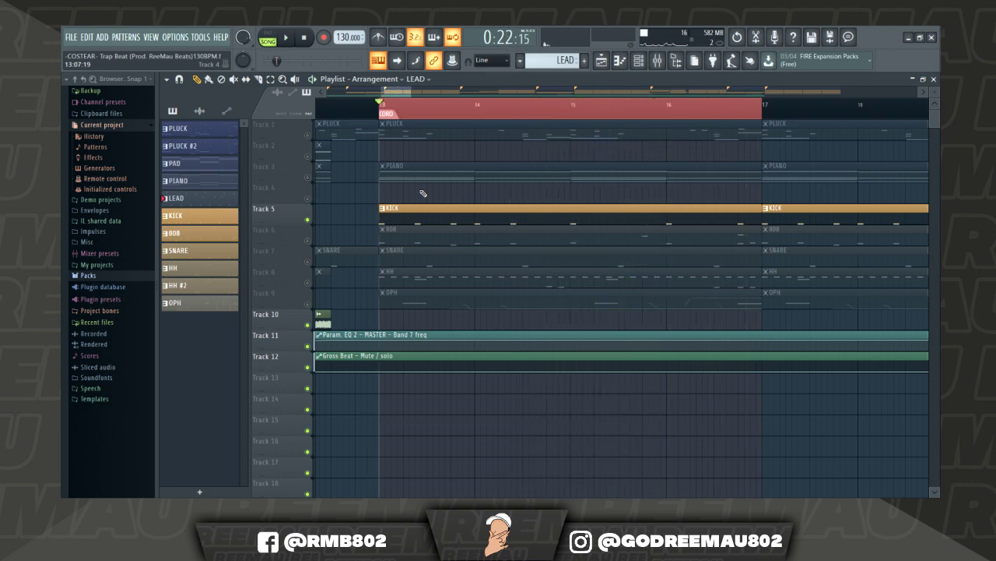
Unmute the 808 on Track 6 and play the loop to hear it together with the KICK
left_click(307, 240)
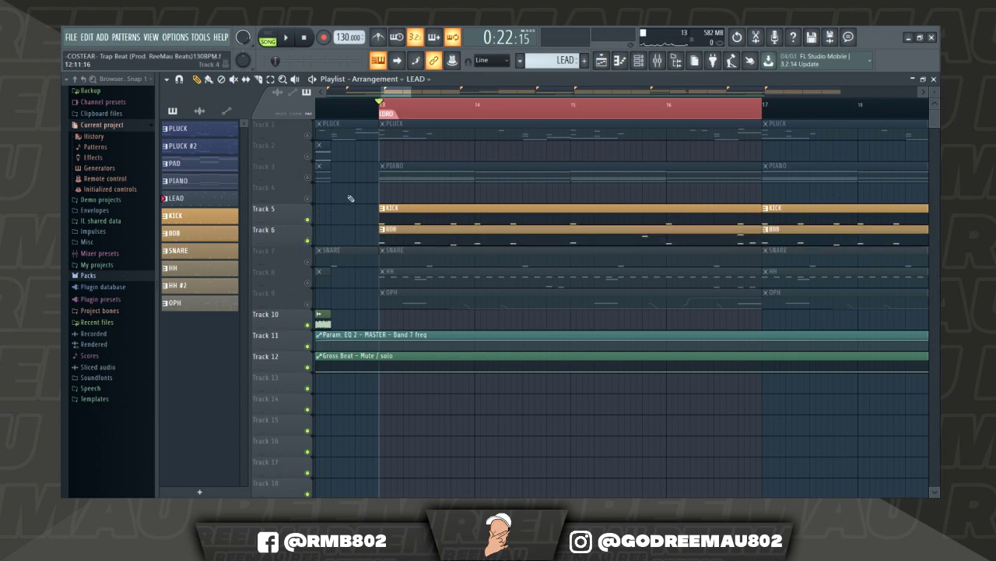
key("space")
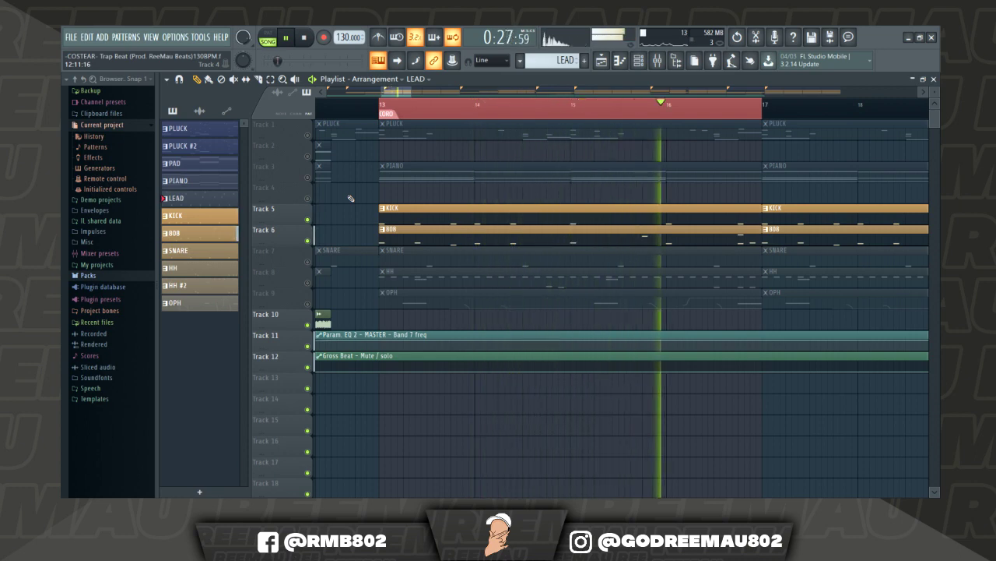
key("space")
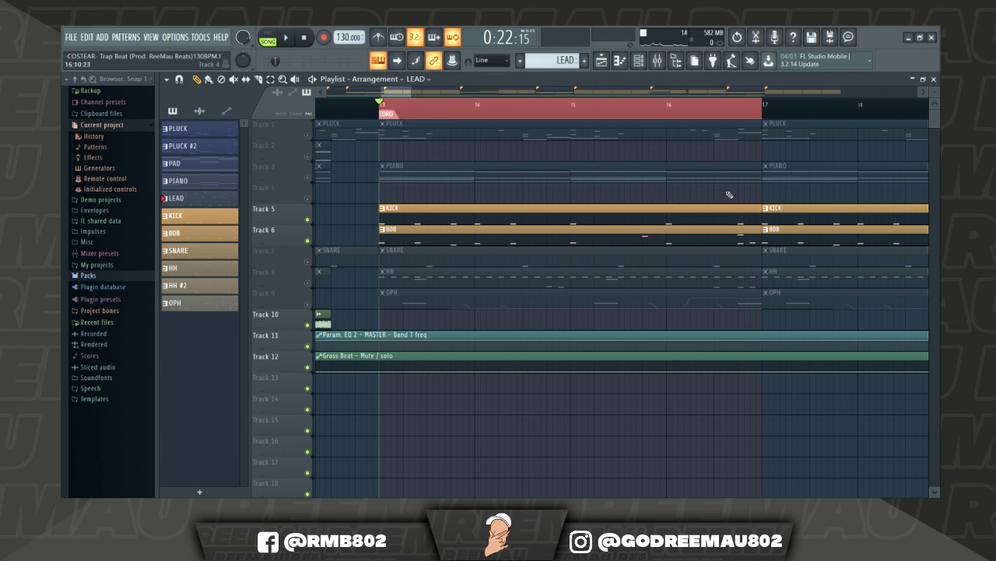
Play briefly from late in bar 16 to hear the closing 808 notes of the loop
left_click(740, 105)
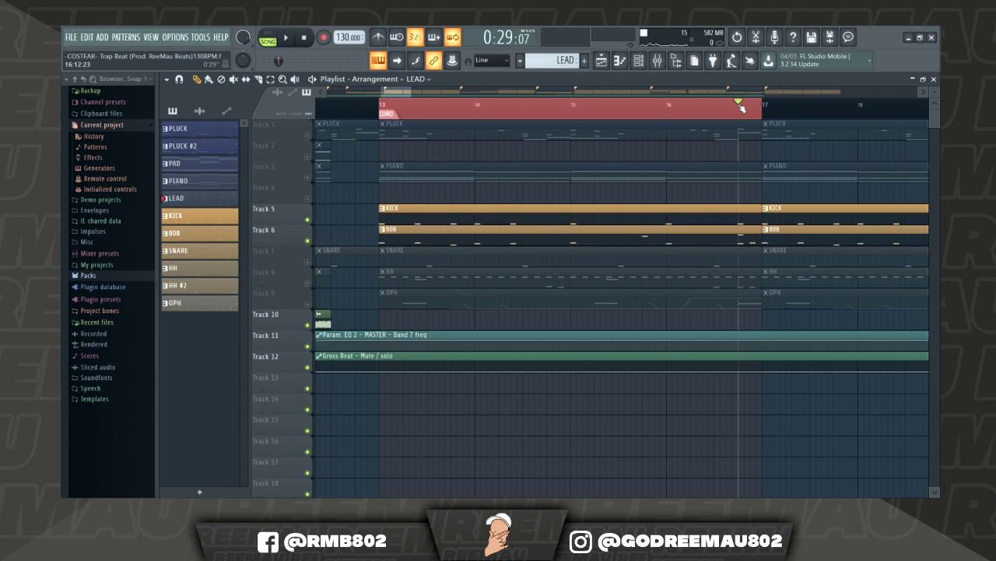
key("space")
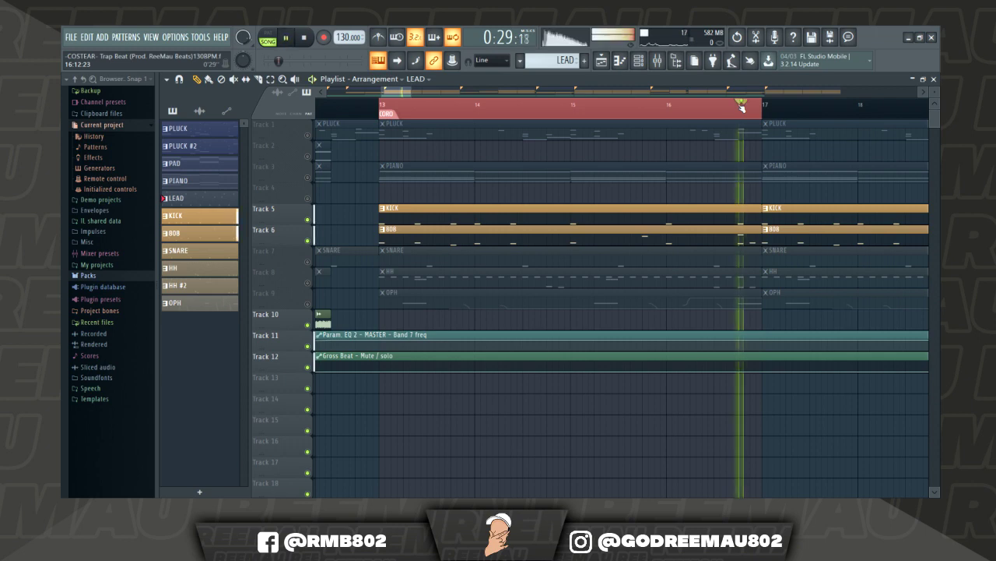
key("space")
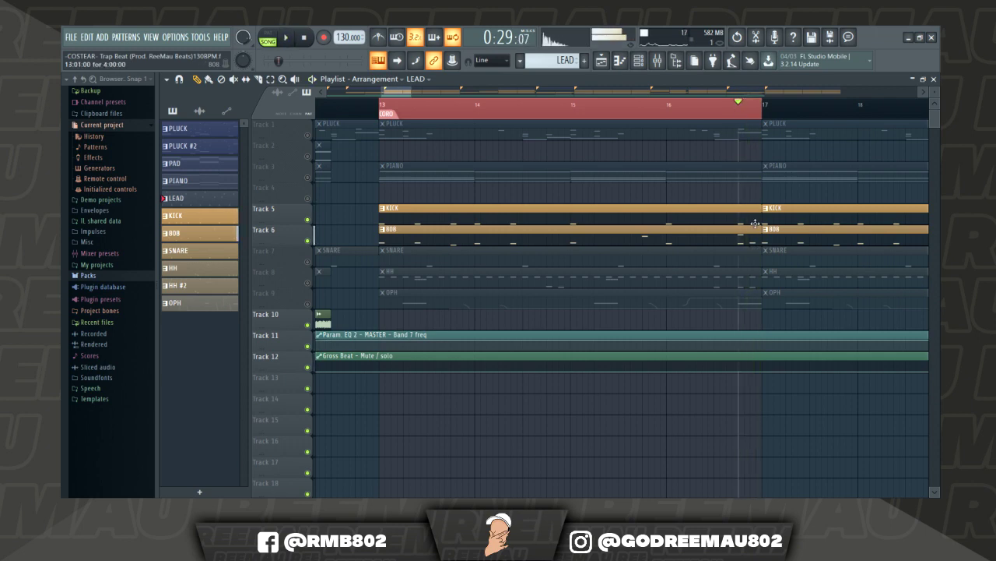
Inspect the slide notes closing the 808 pattern in the piano roll, trying an extra B5 slide note and removing it
double_click(750, 235)
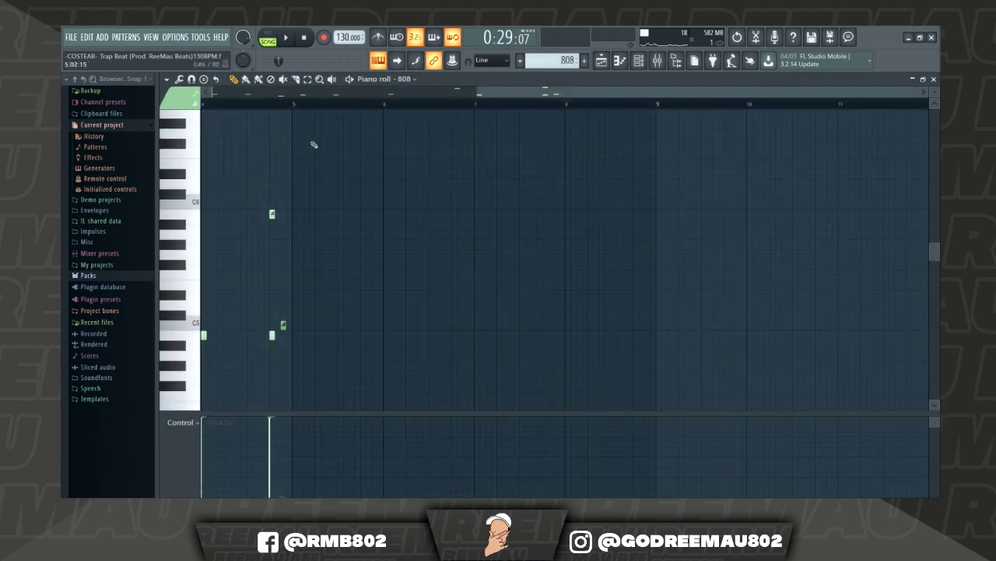
left_click_drag(463, 91, 425, 110)
scroll(426, 110, "up", 5)
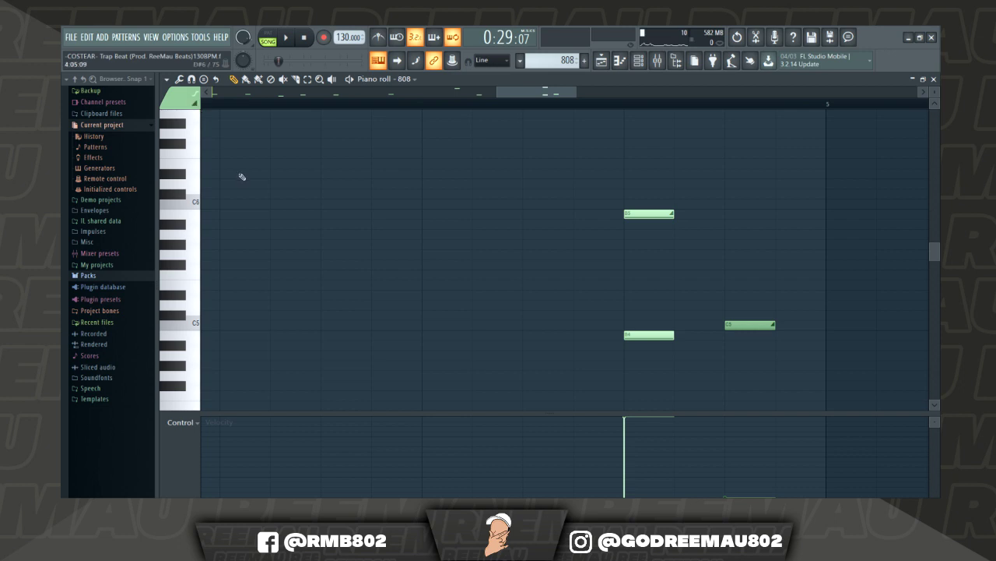
left_click(476, 215)
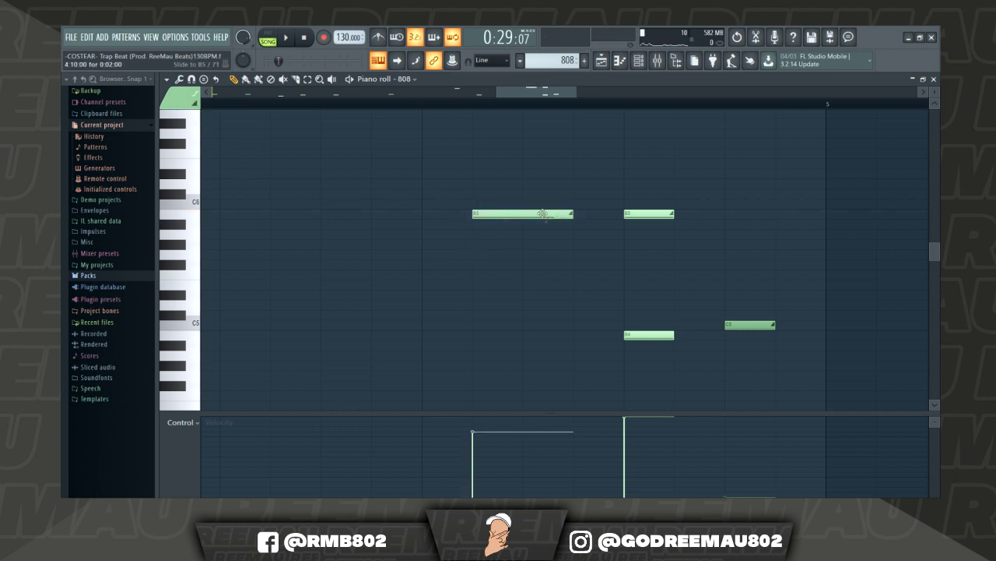
right_click(508, 216)
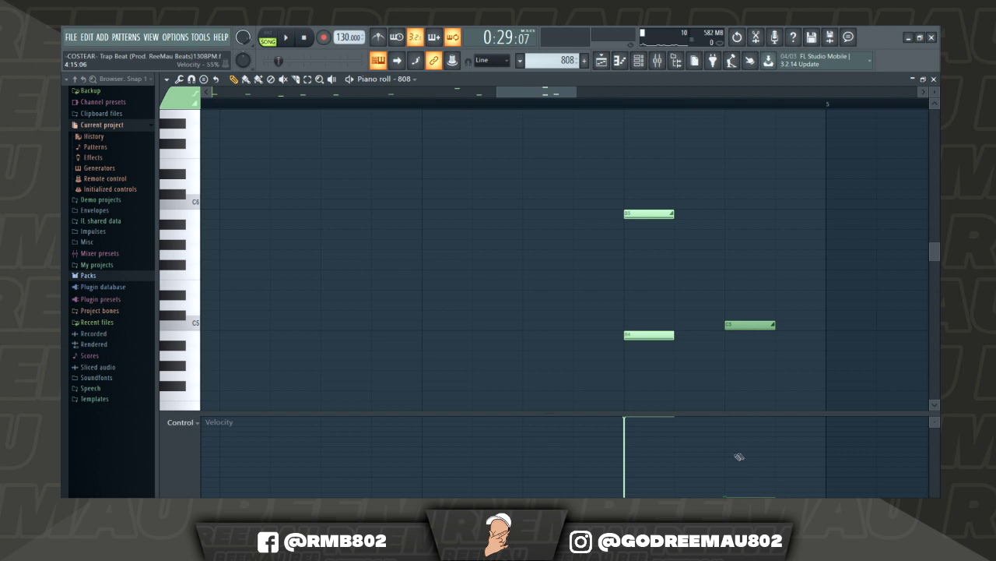
left_click(602, 61)
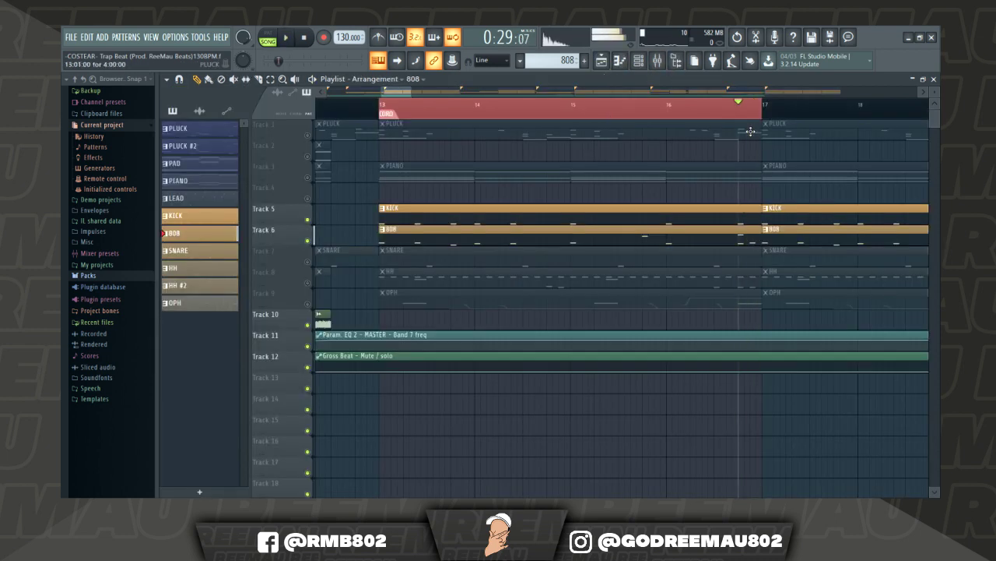
Unmute the SNARE on Track 7 and play the loop from bar 13 with KICK, 808 and SNARE
key("space")
left_click(382, 105)
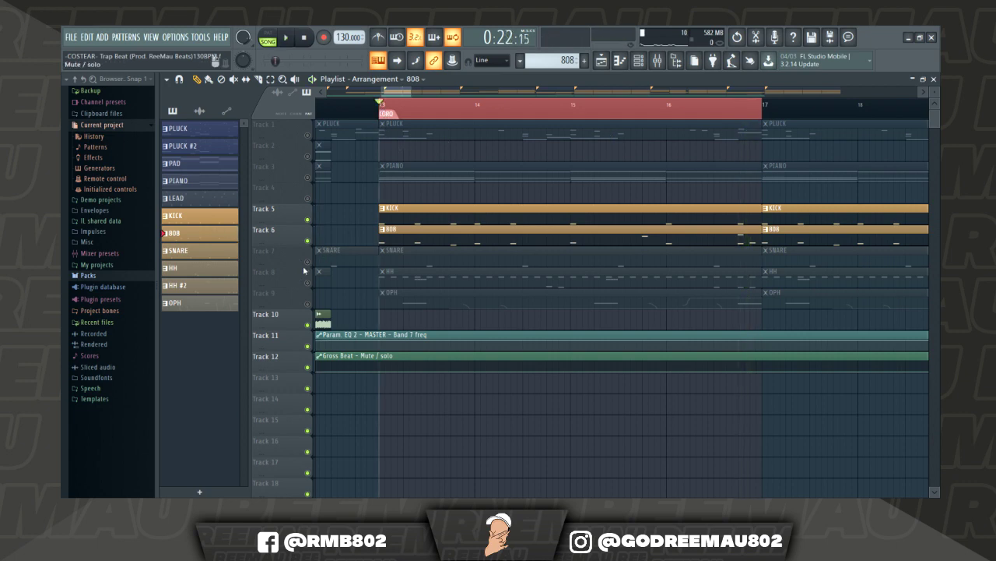
left_click(306, 263)
key("space")
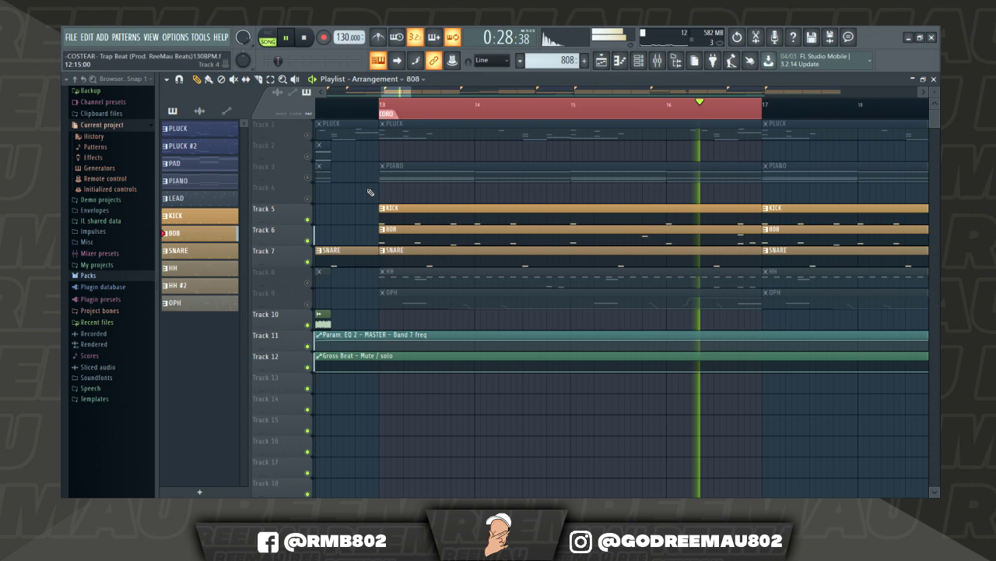
key("space")
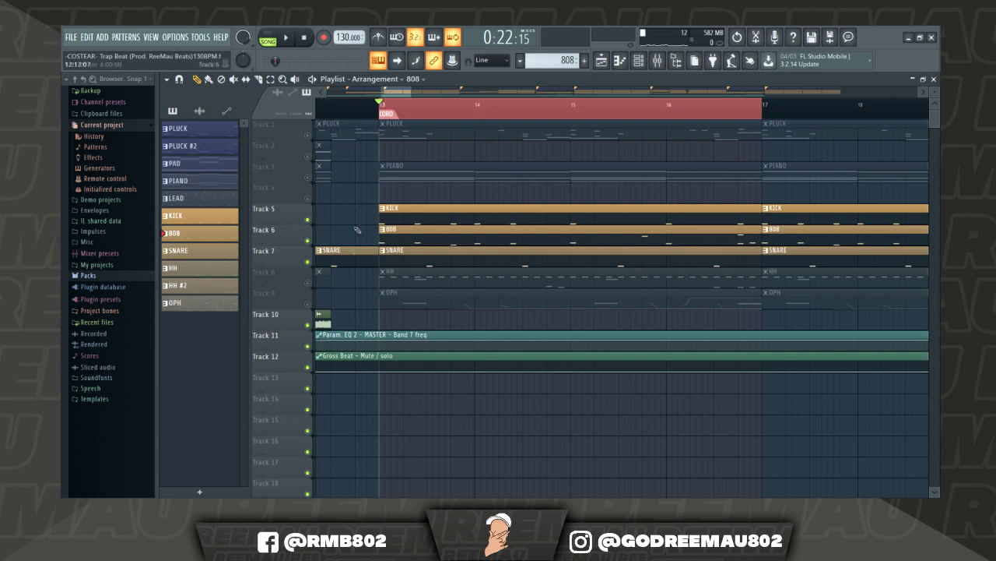
Unmute the HH pattern on Track 8 and play the loop with the hi-hats added
left_click(308, 283)
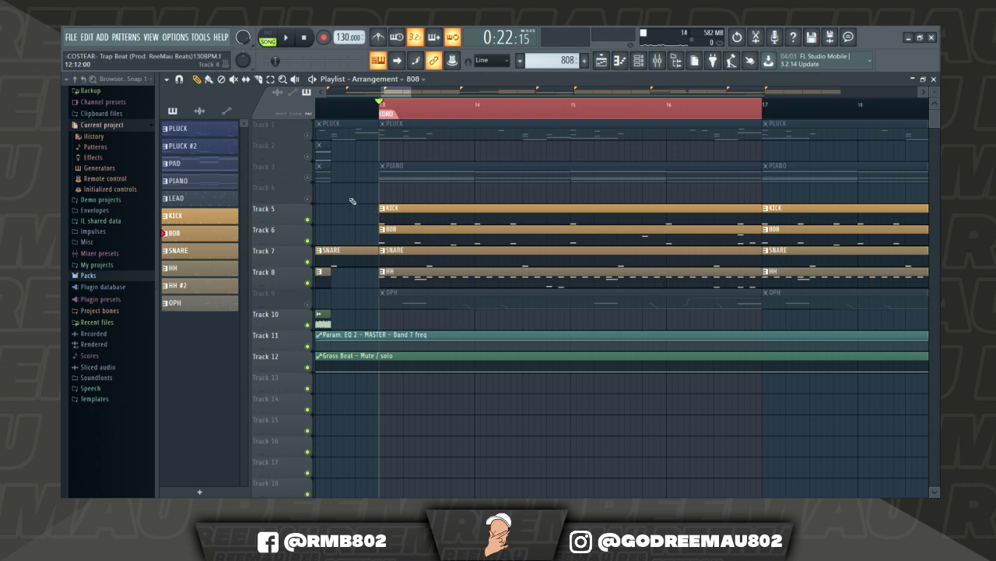
key("space")
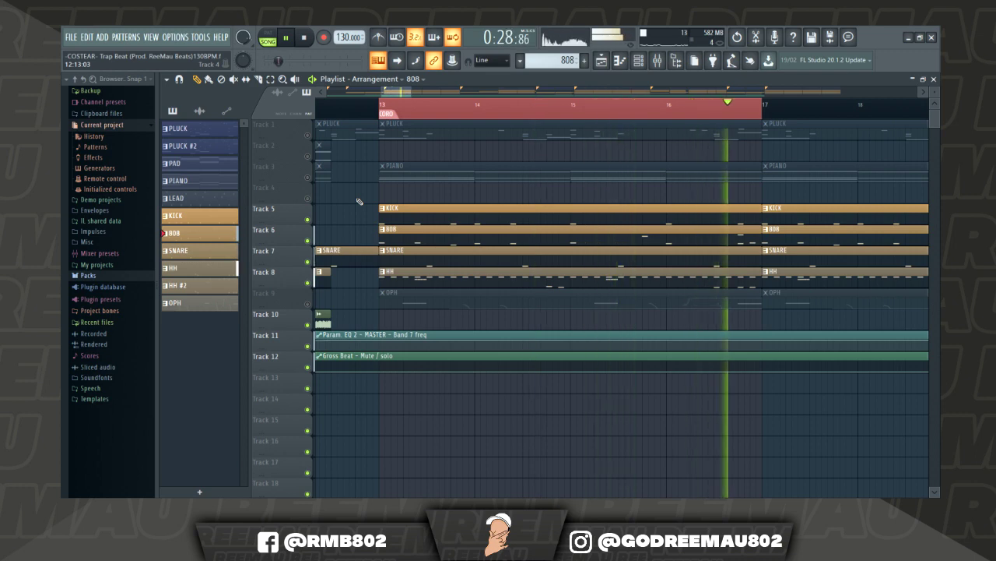
key("space")
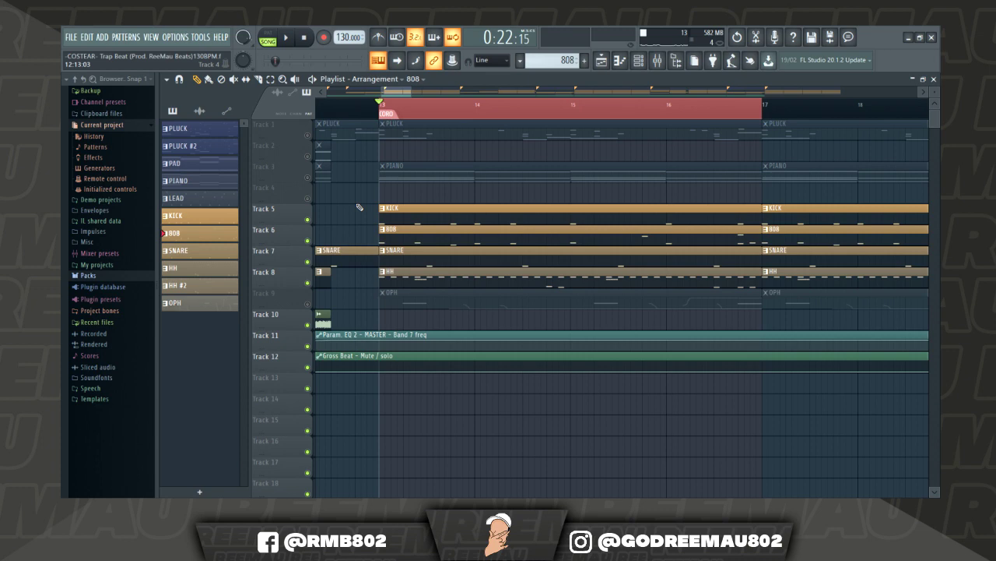
Unmute Track 9 to inspect the OPH pattern's notes in the piano roll, and play the loop with all drum tracks
left_click(308, 303)
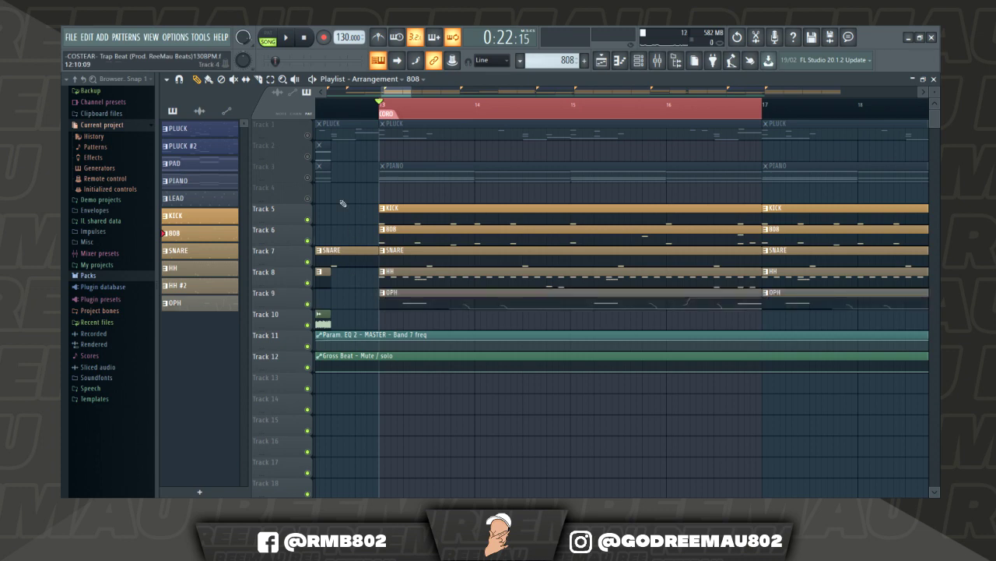
double_click(605, 298)
scroll(380, 106, "down", 4)
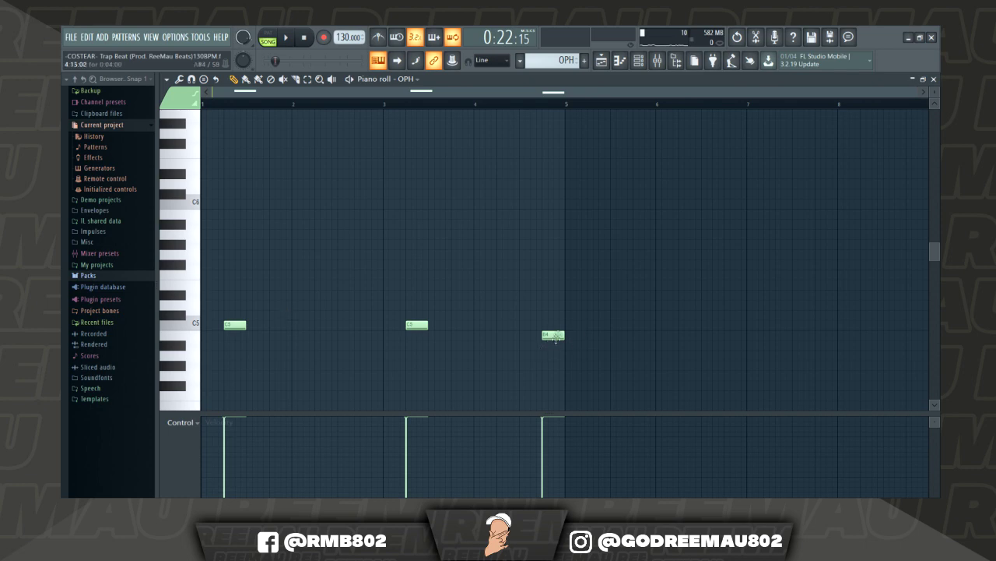
left_click(608, 62)
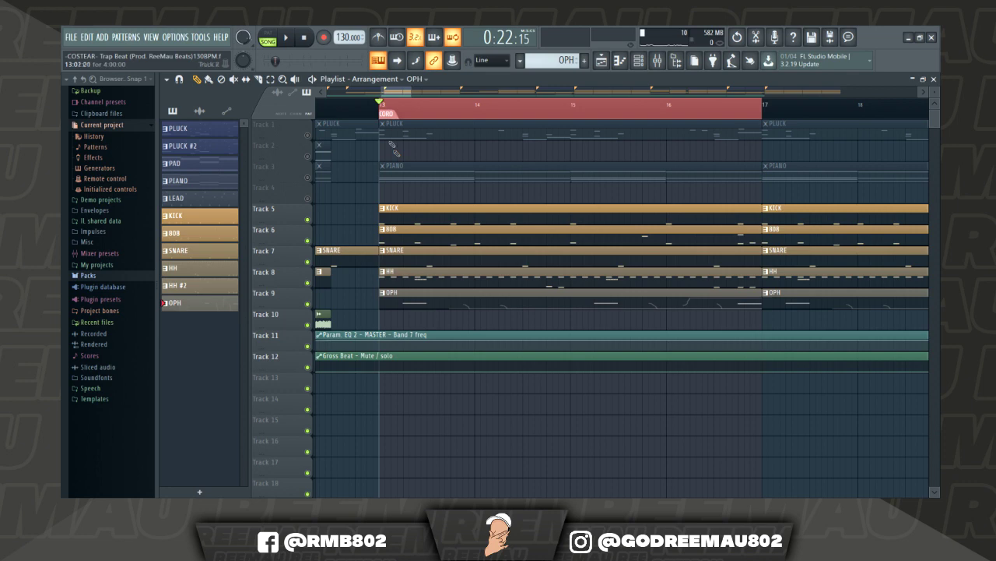
key("space")
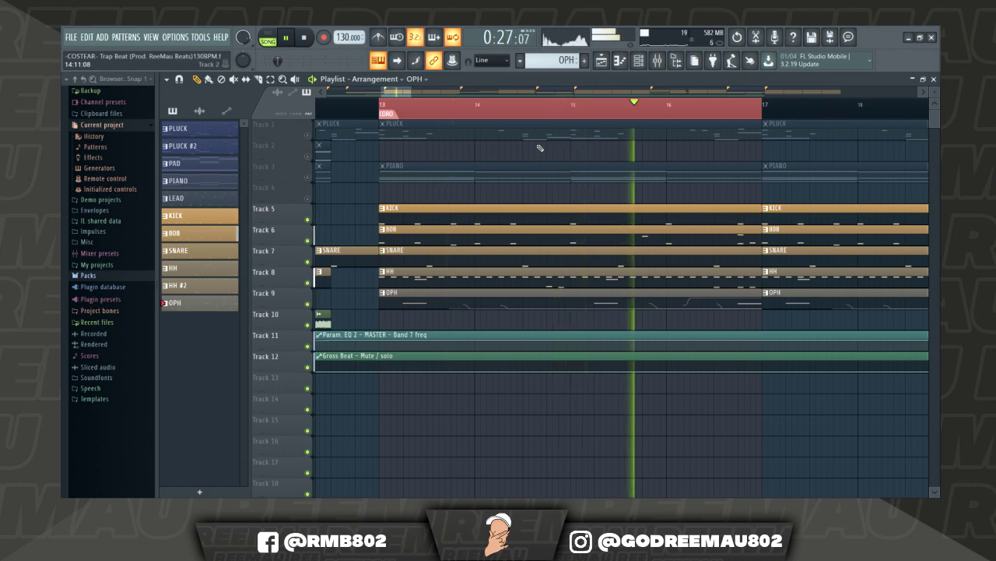
key("space")
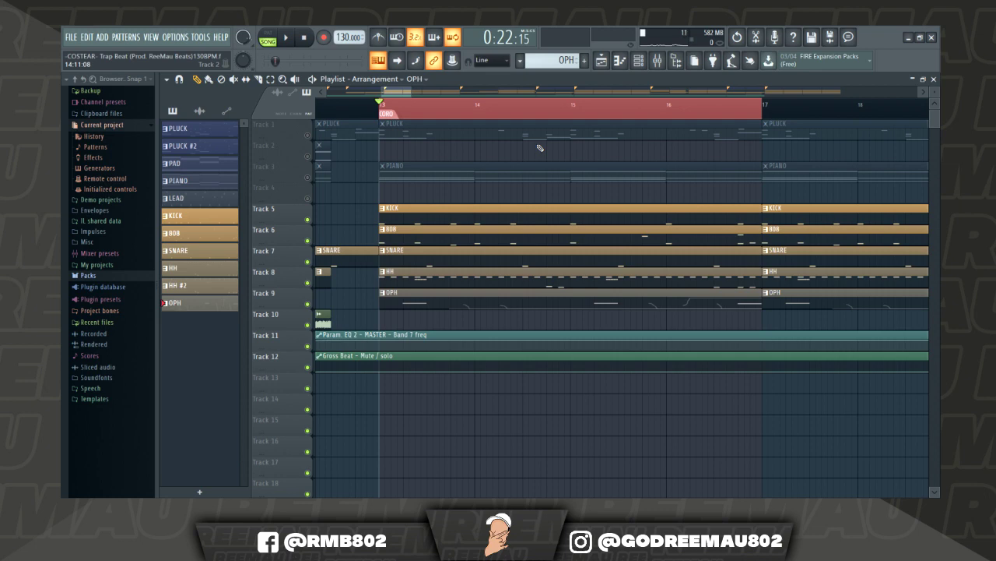
Unmute the melodic Tracks 1 to 4 and clear the loop range over bars 13 to 16
scroll(386, 109, "down", 3)
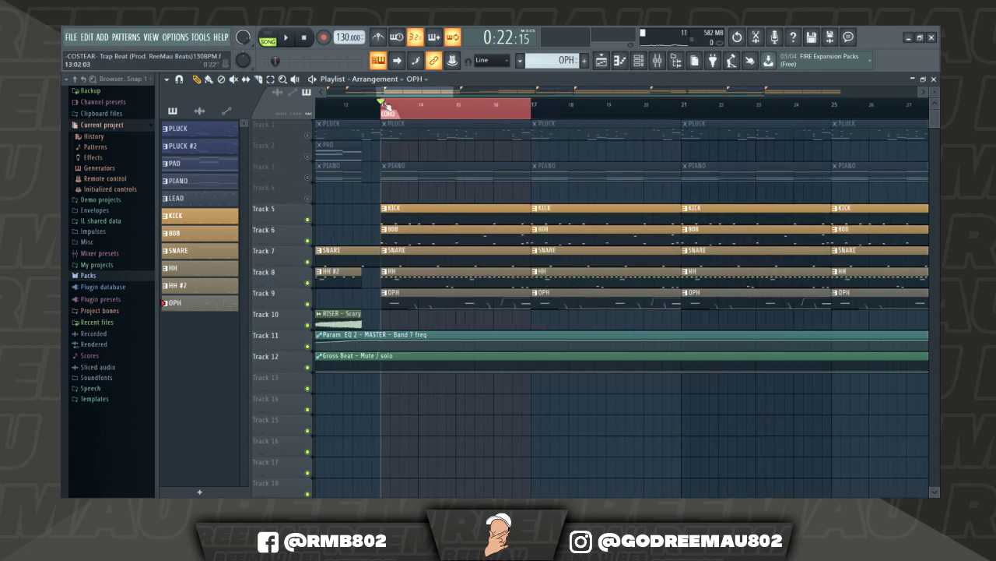
left_click_drag(308, 199, 307, 136)
left_click(401, 106)
scroll(476, 253, "left", 6)
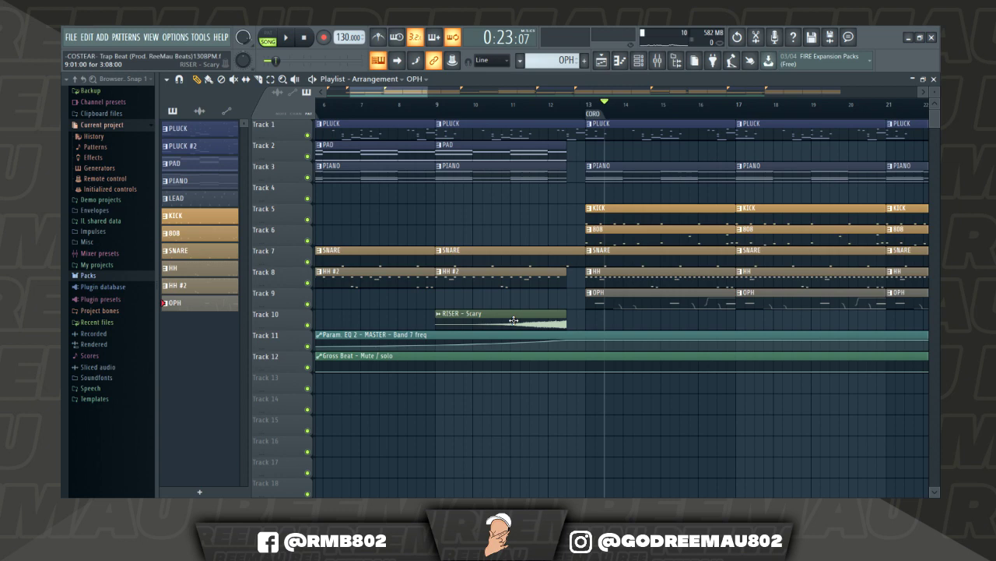
Mute Tracks 1 to 9 and play from bar 9 to hear the RISER - Scary clip on Track 10
left_click(435, 102)
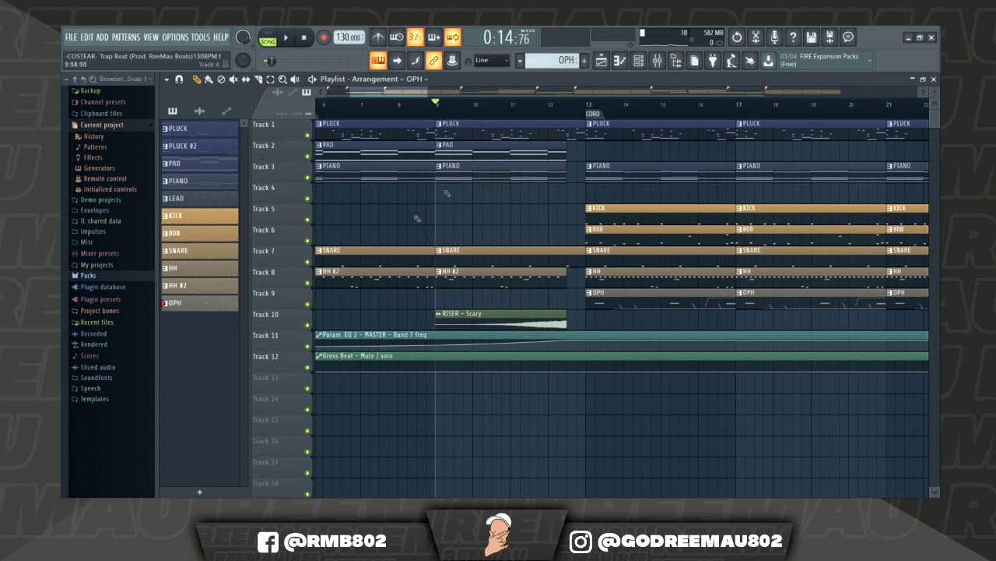
mouse_move(308, 303)
left_mouse_down()
mouse_move(308, 156)
mouse_move(326, 135)
left_mouse_up()
key("space")
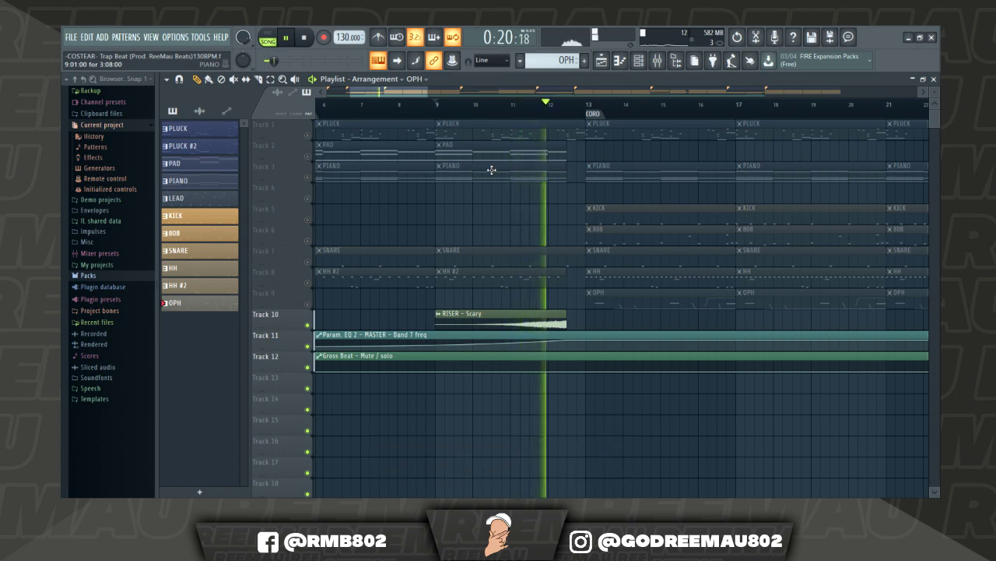
key("space")
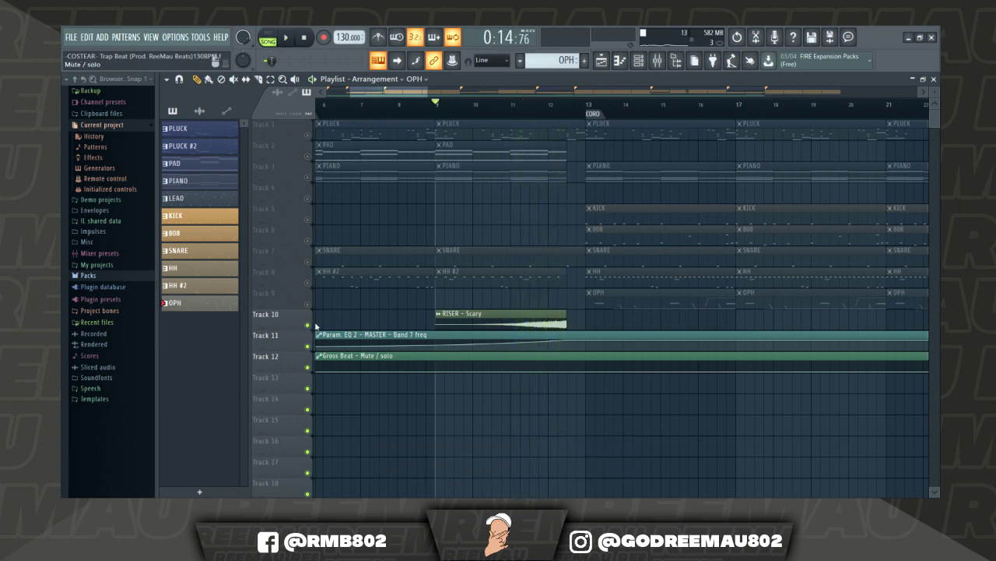
Unmute Tracks 1 to 9 and look over the whole arrangement through to the PUENTE+ and CORO-OUTRO sections
scroll(483, 107, "down", 3)
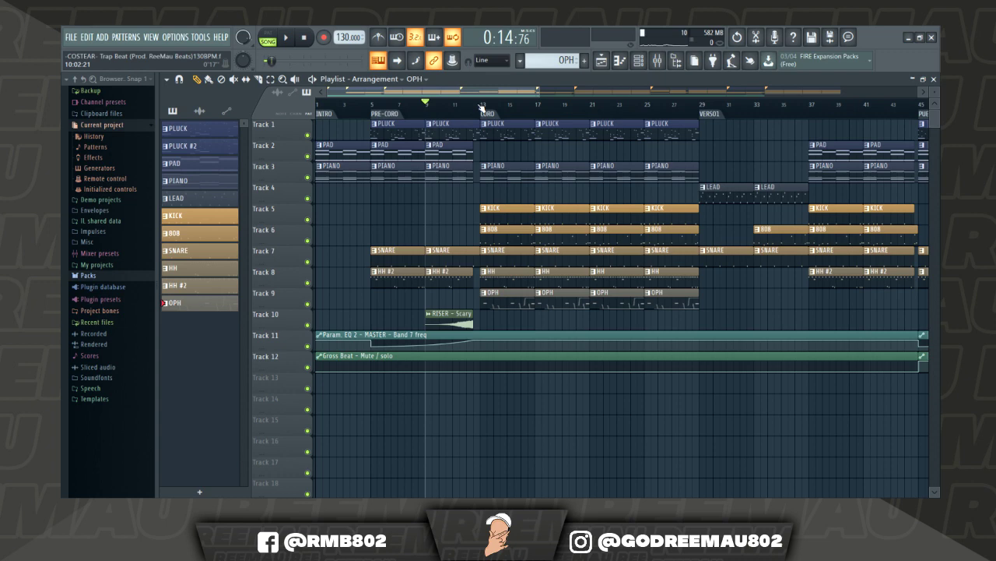
scroll(483, 106, "down", 2)
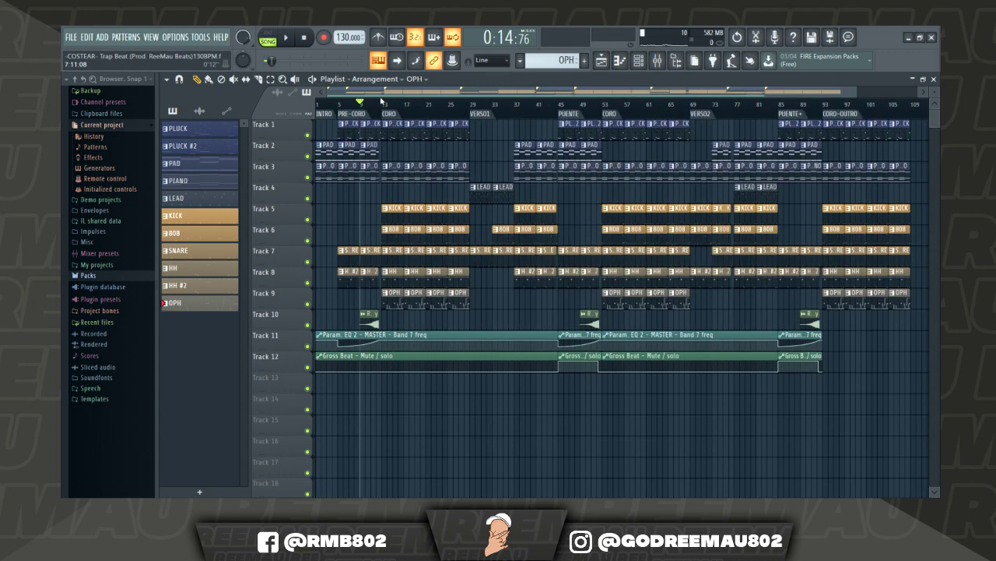
scroll(868, 101, "down", 1)
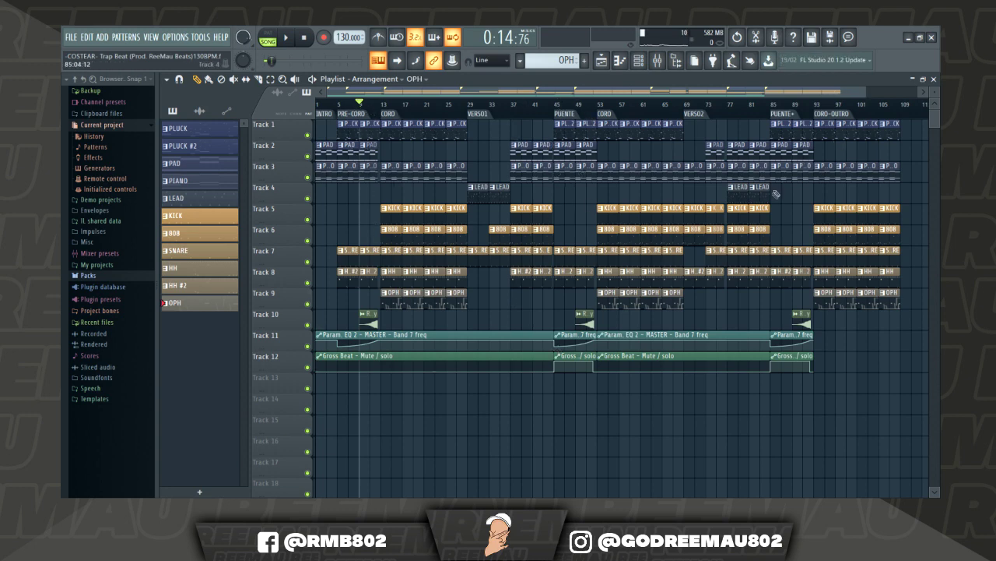
left_click_drag(530, 97, 736, 93)
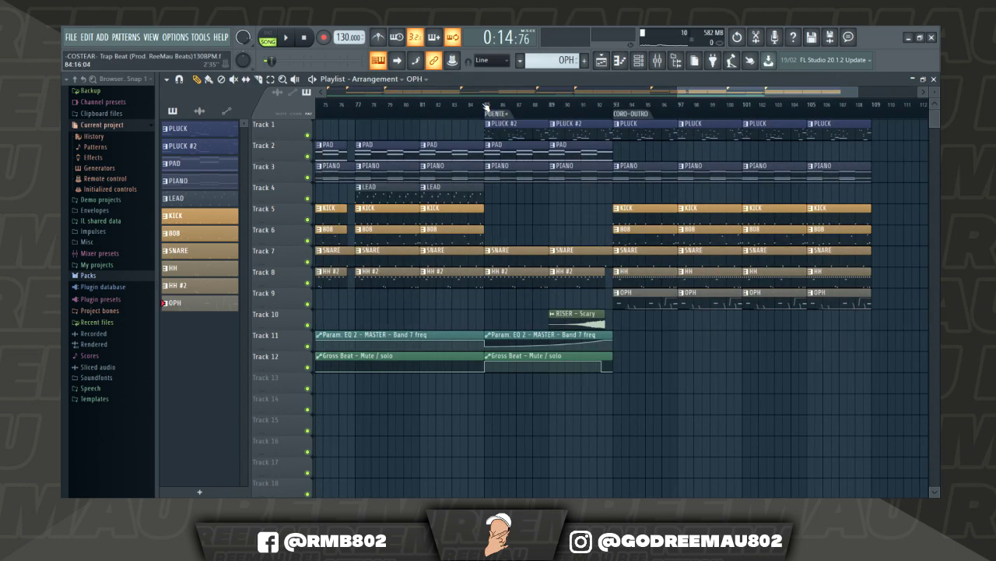
Play the PUENTE+ section from bar 89 to hear the riser together with the filter automation
left_click(486, 105)
left_click(551, 105)
key("space")
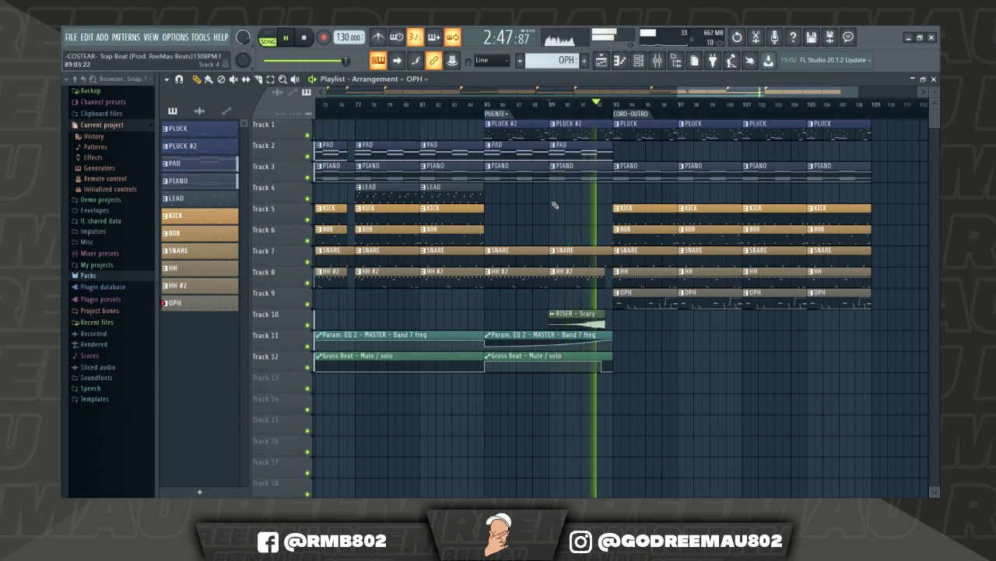
key("space")
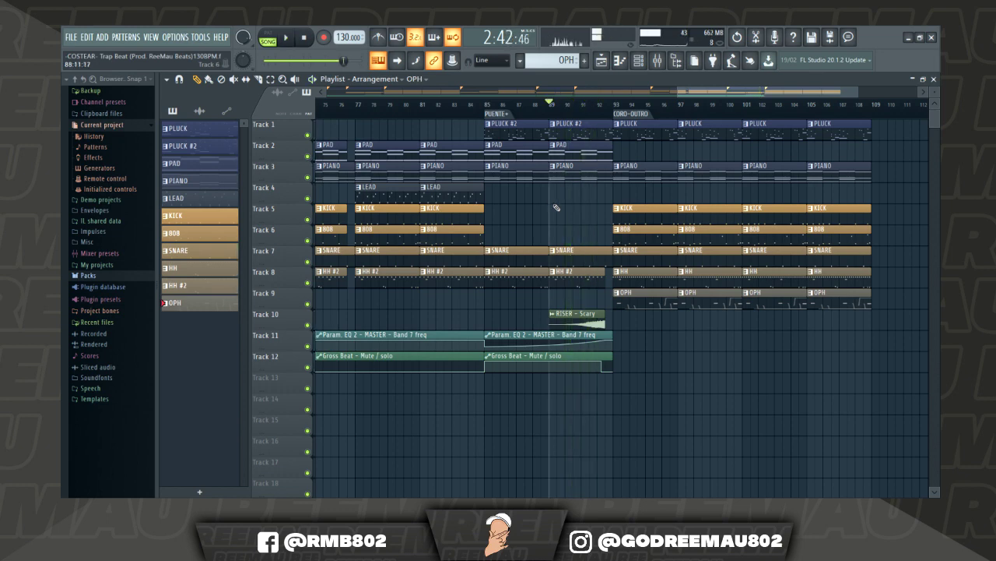
Mute the Param. EQ 2 automation on Track 11 and open the mixer with the playhead at bar 85
left_click(308, 346)
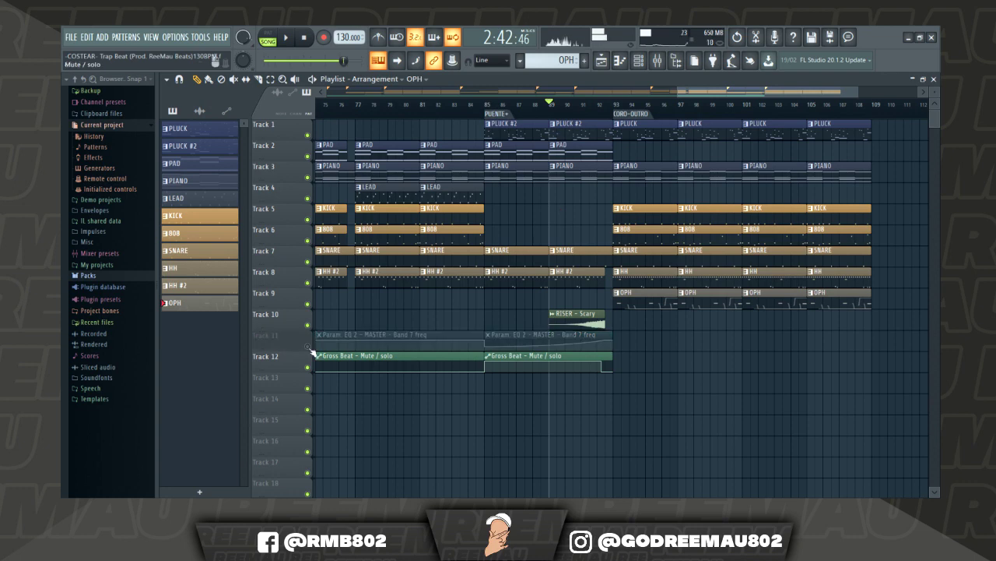
scroll(488, 105, "up", 3)
left_click(488, 105)
left_click(660, 64)
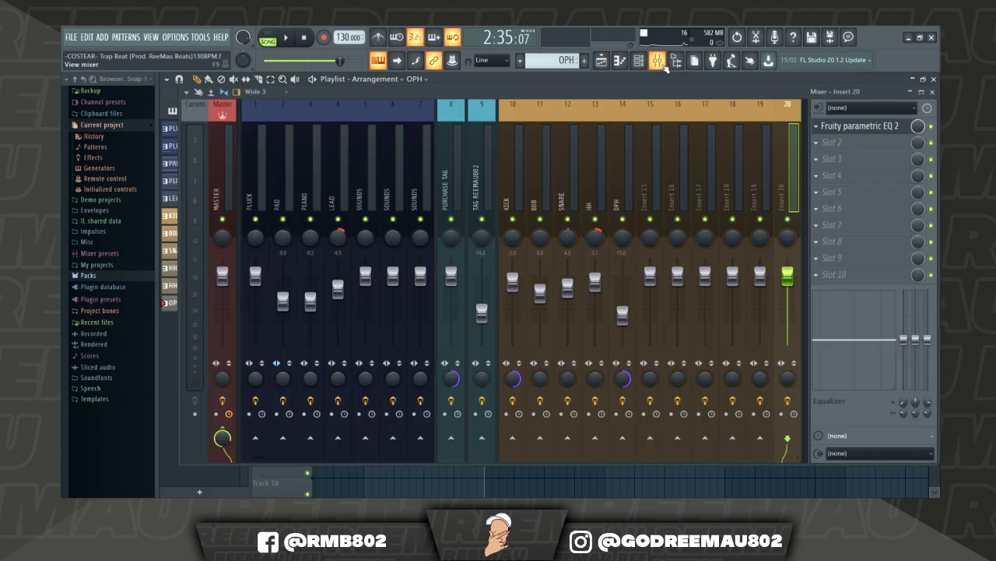
Check the insert effects on the PLUCK, PAD and LEAD mixer tracks, and open Gross Beat on the Master track
left_click(255, 187)
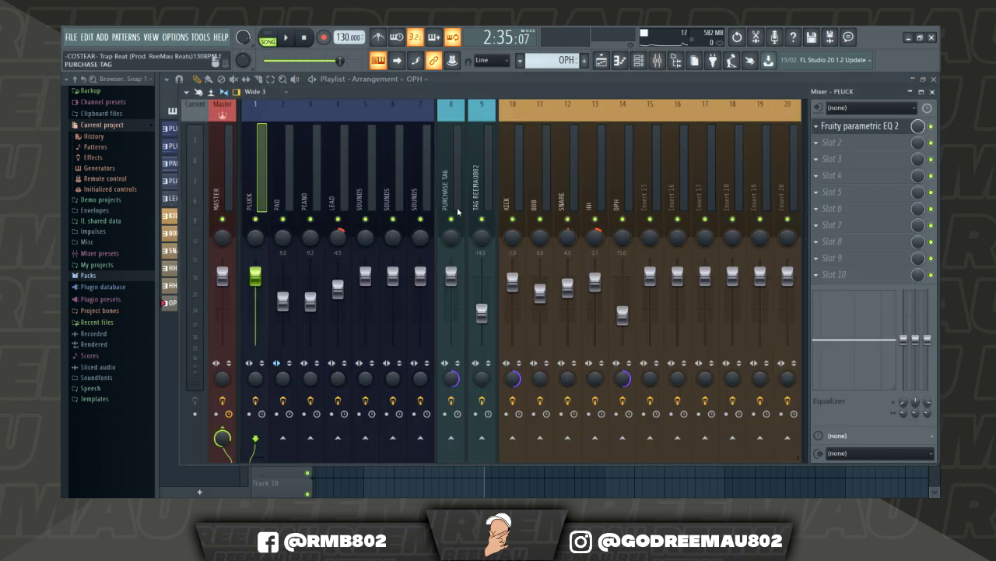
left_click(283, 187)
left_click(335, 185)
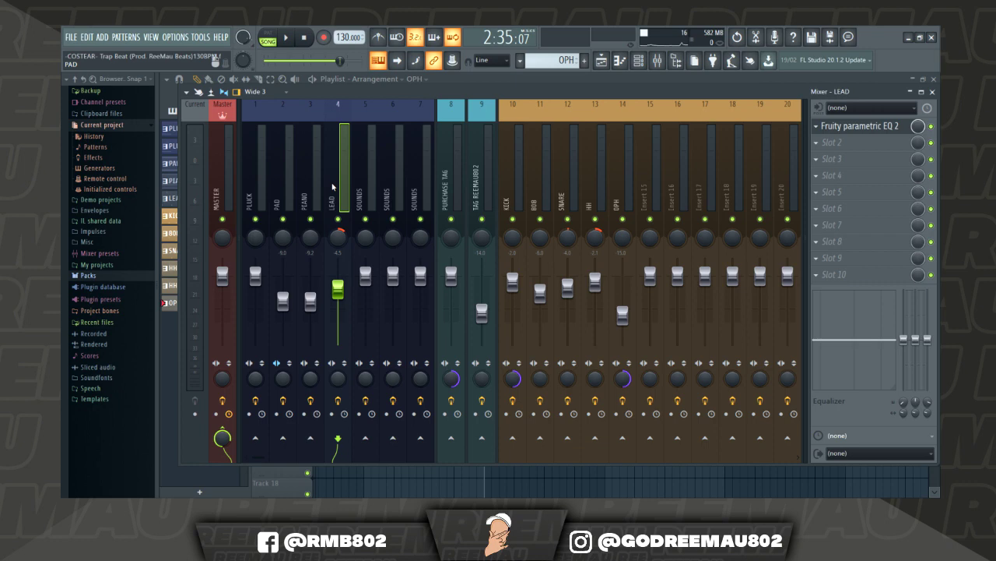
left_click(257, 187)
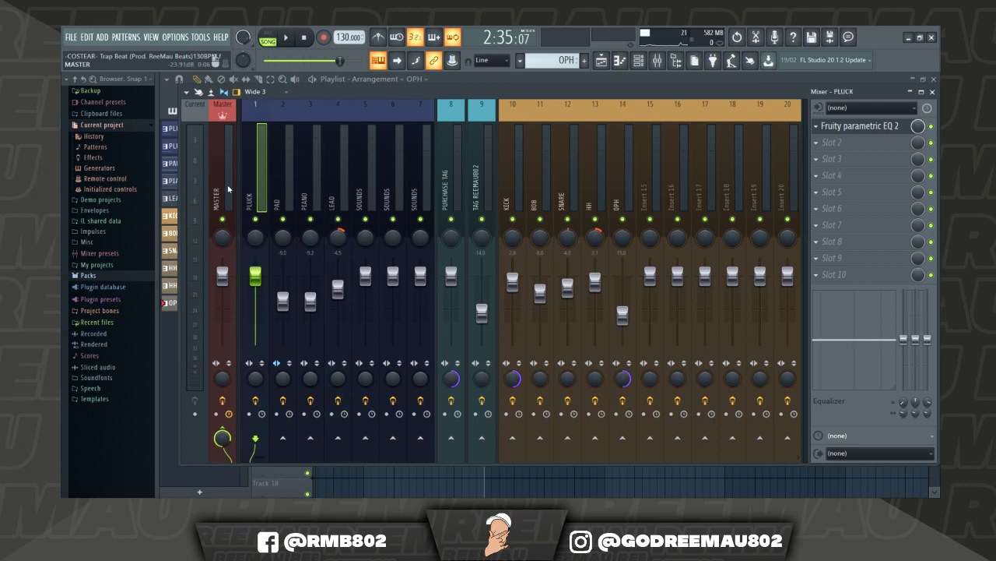
left_click(228, 189)
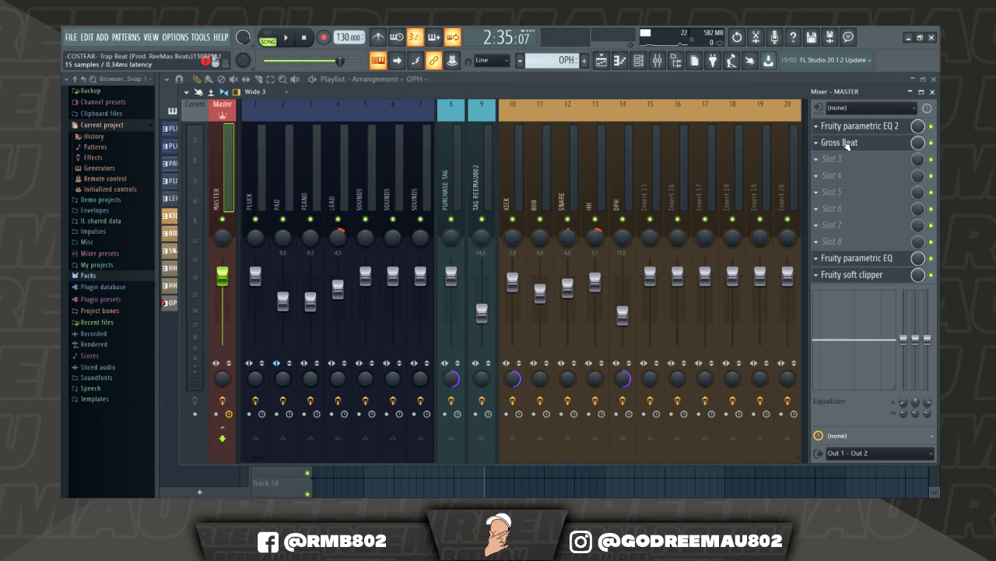
left_click(847, 146)
Return to the playlist and play the PUENTE+ section from bar 85 to hear the Gross Beat effect
left_click(602, 60)
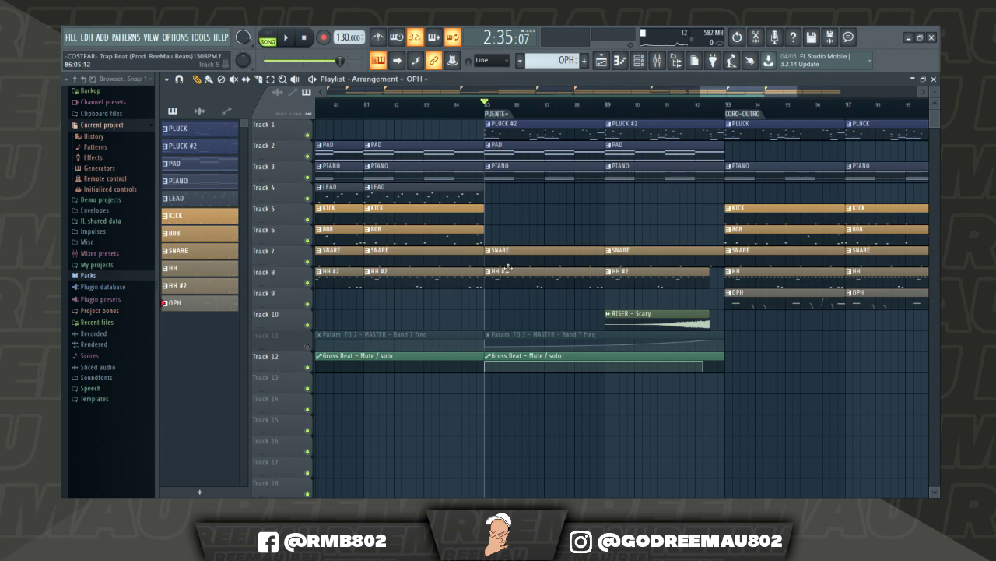
key("space")
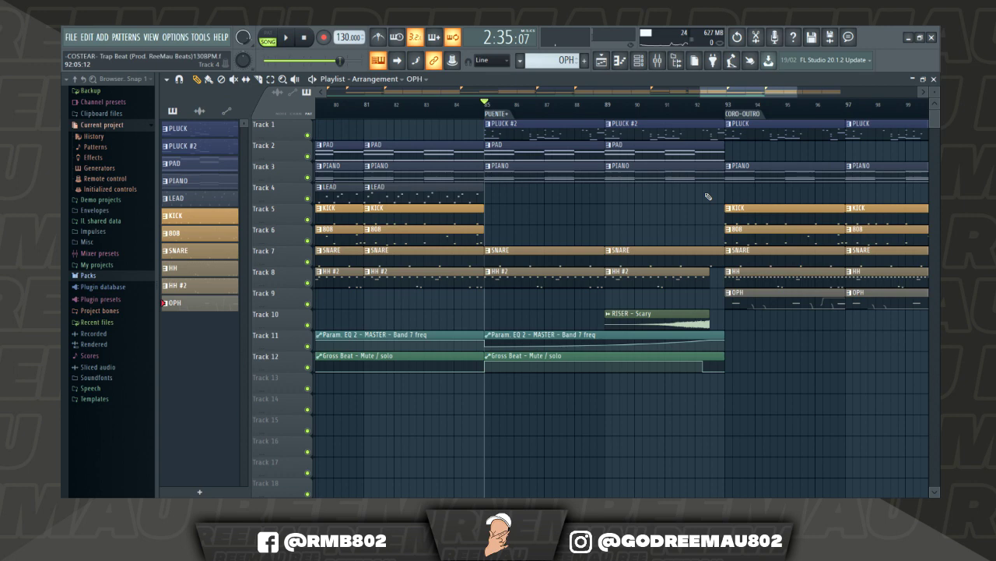
Enlarge Track 12 and examine the Gross Beat - Mute / solo automation around bar 92, just before the CORO-OUTRO
scroll(689, 280, "up", 3, "ctrl")
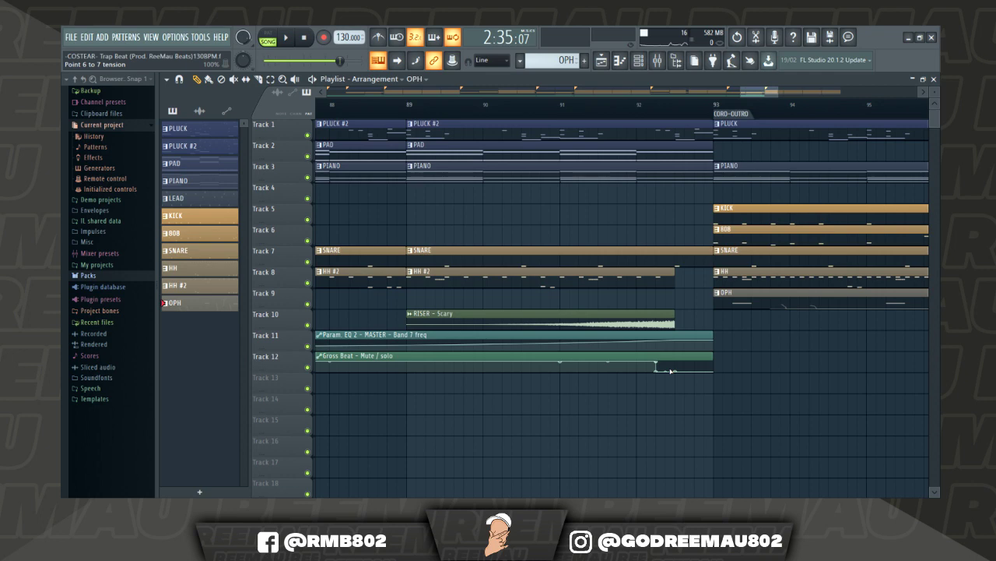
scroll(682, 373, "up", 2, "alt")
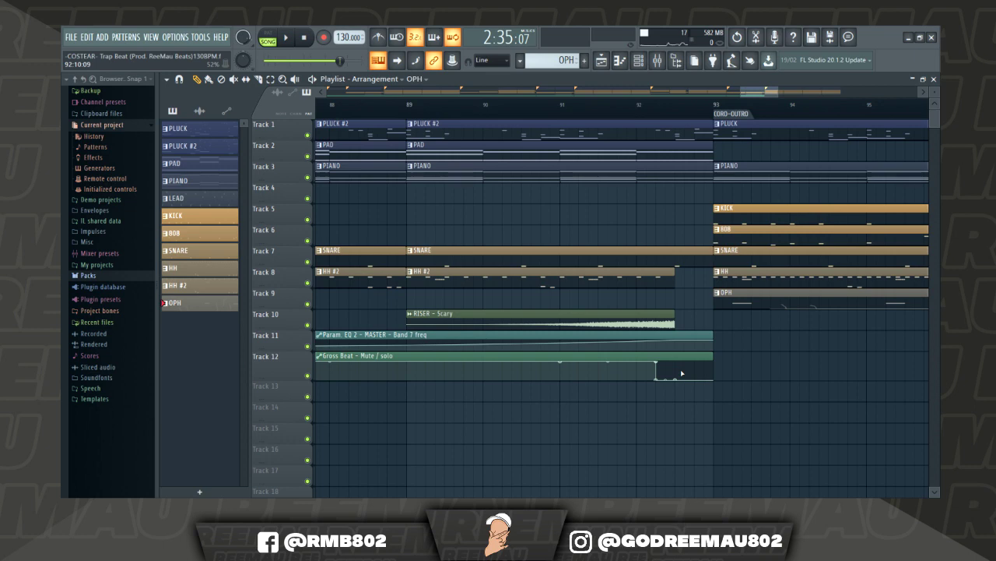
scroll(616, 369, "up", 2)
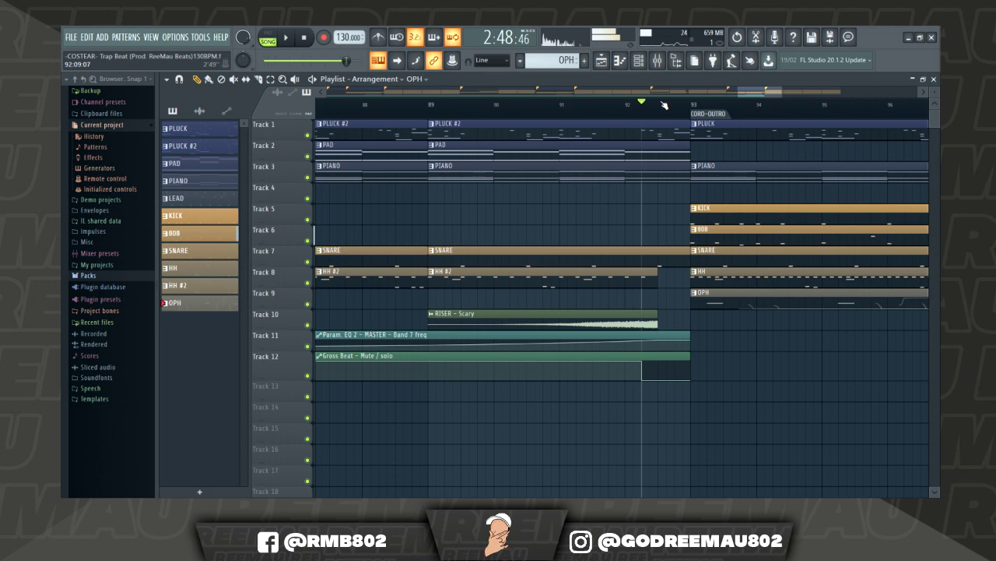
Look over the full arrangement from the INTRO to the CORO-OUTRO, including all automation clips on Tracks 11 and 12
scroll(664, 106, "down", 5)
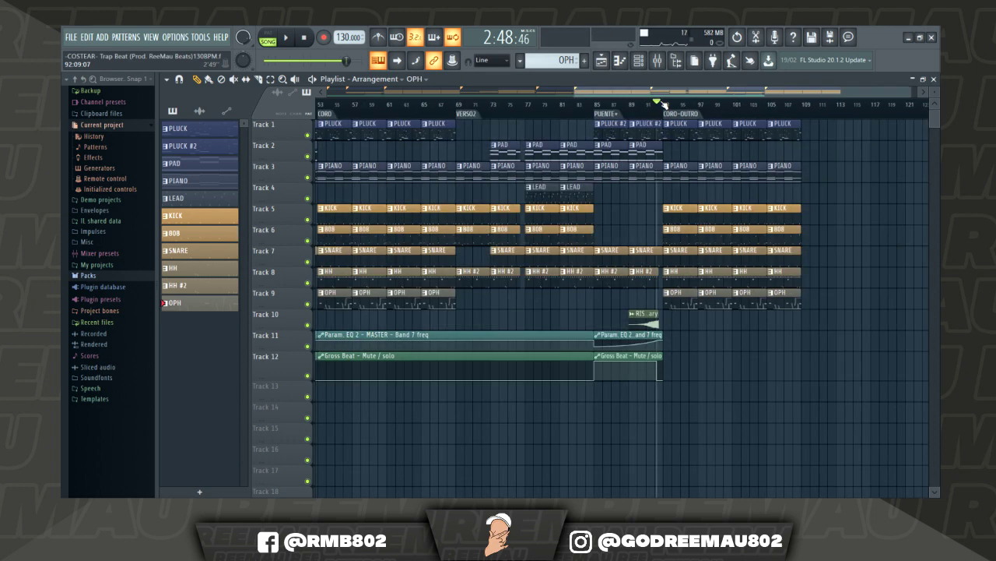
scroll(664, 105, "down", 3)
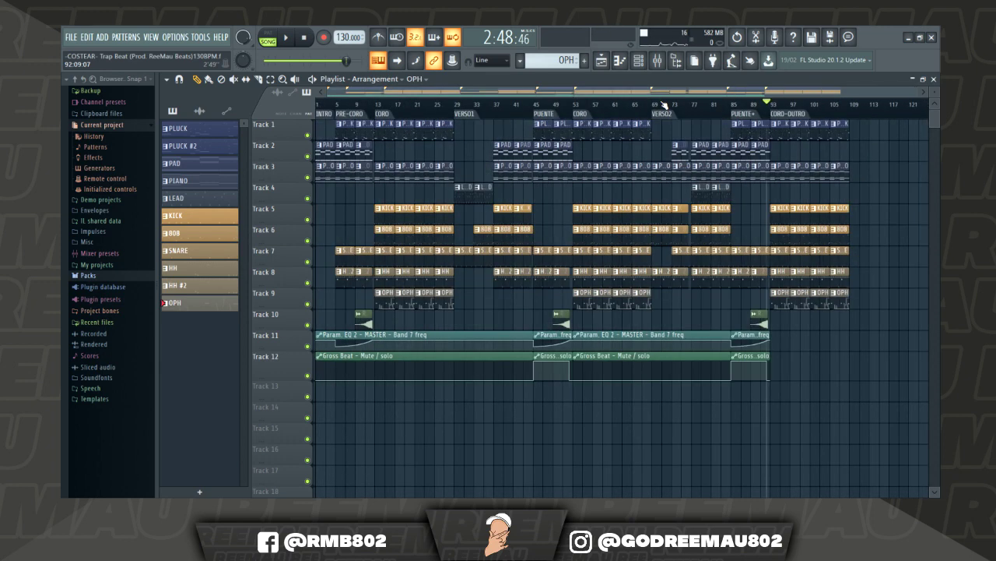